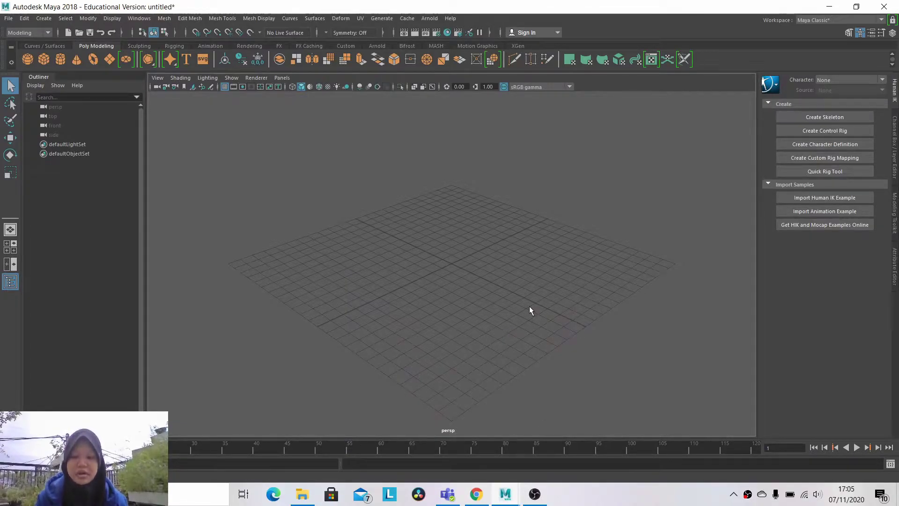
# Orbit the empty grid, then maximise the front view from the four-view layout.
pyautogui.moveTo(485, 325)
pyautogui.keyDown('alt'); pyautogui.mouseDown()
pyautogui.moveTo(504, 309)
pyautogui.moveTo(485, 309)
pyautogui.moveTo(494, 295)
pyautogui.moveTo(493, 307)
pyautogui.moveTo(483, 301)
pyautogui.moveTo(491, 306)
pyautogui.mouseUp(); pyautogui.keyUp('alt')
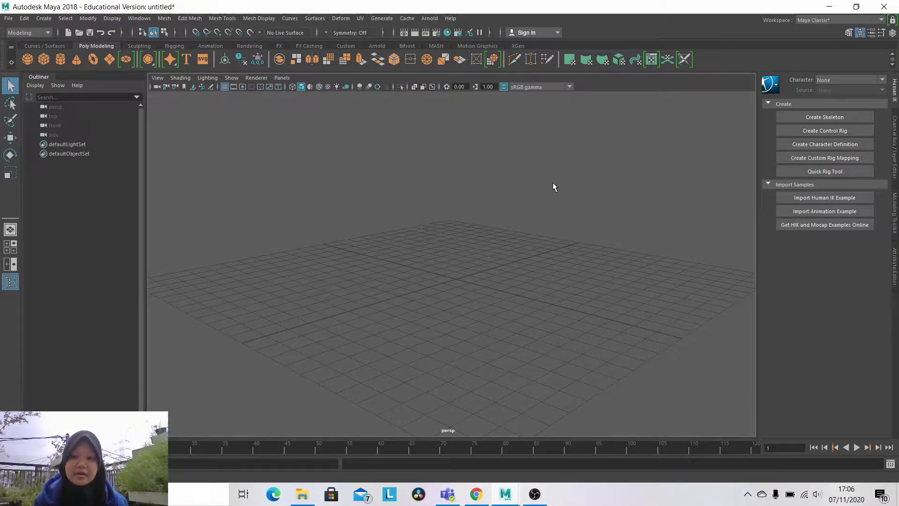
pyautogui.press('space')
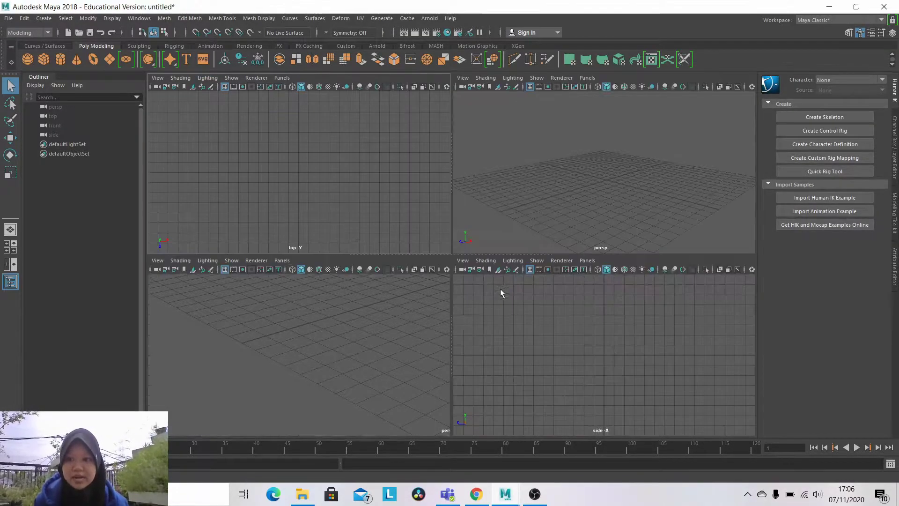
pyautogui.press('space')
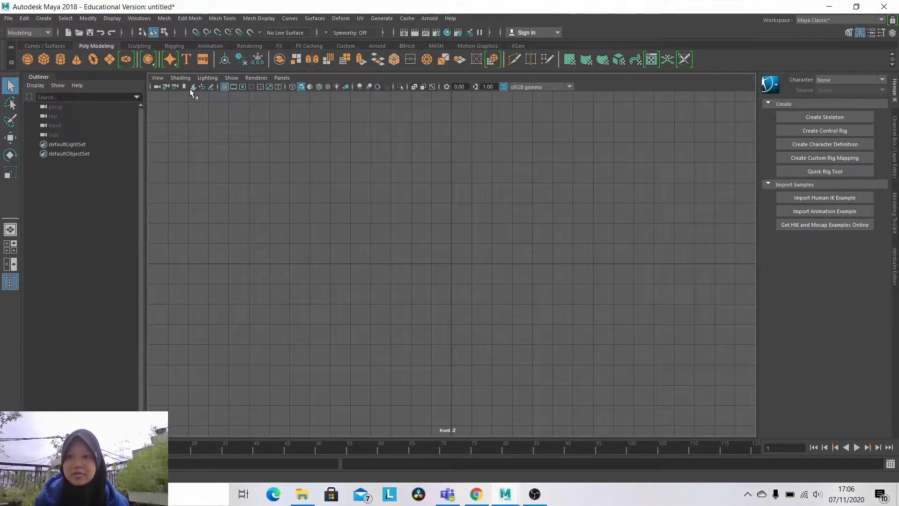
# Load the reference jpg from Downloads as an image plane.
pyautogui.click(190, 88)
pyautogui.click(206, 165)
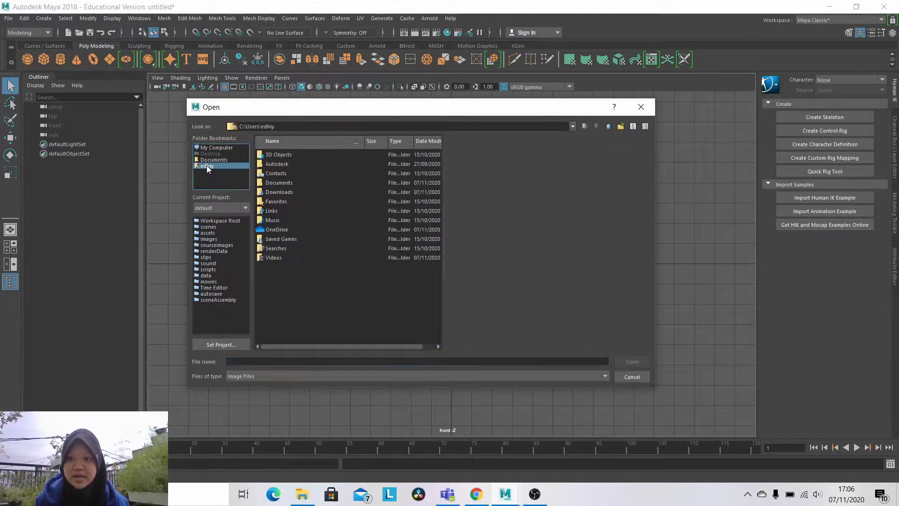
pyautogui.click(271, 218)
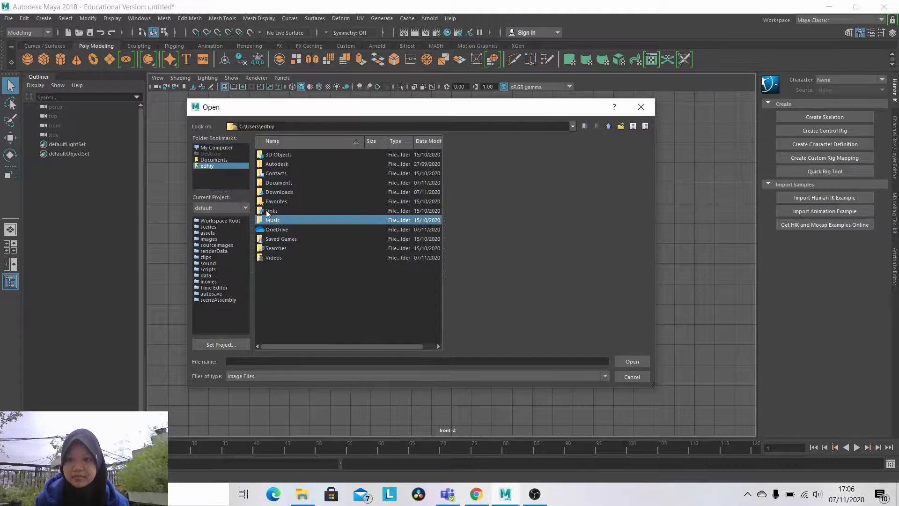
pyautogui.click(271, 192)
pyautogui.doubleClick(271, 193)
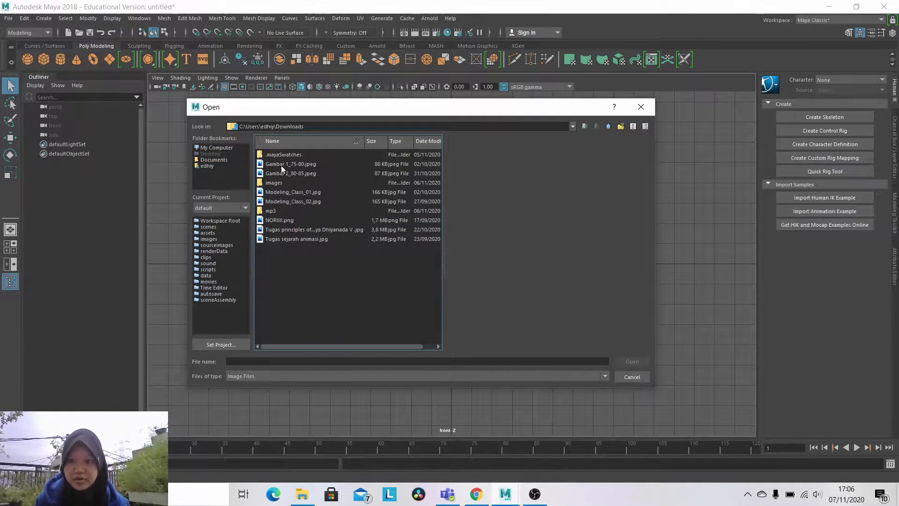
pyautogui.doubleClick(281, 192)
# Move the image plane up above the grid and centre it in the perspective view.
pyautogui.press('space')
pyautogui.press('w')
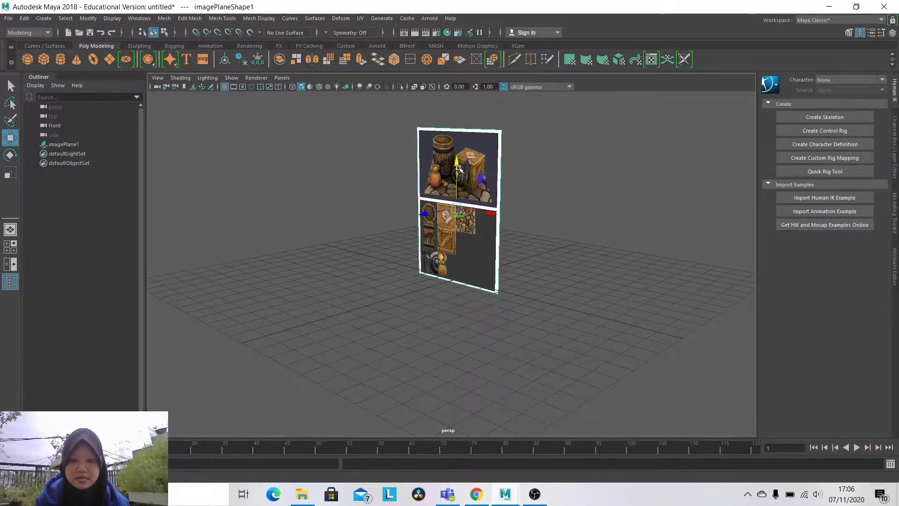
pyautogui.moveTo(456, 196); pyautogui.dragTo(574, 187)
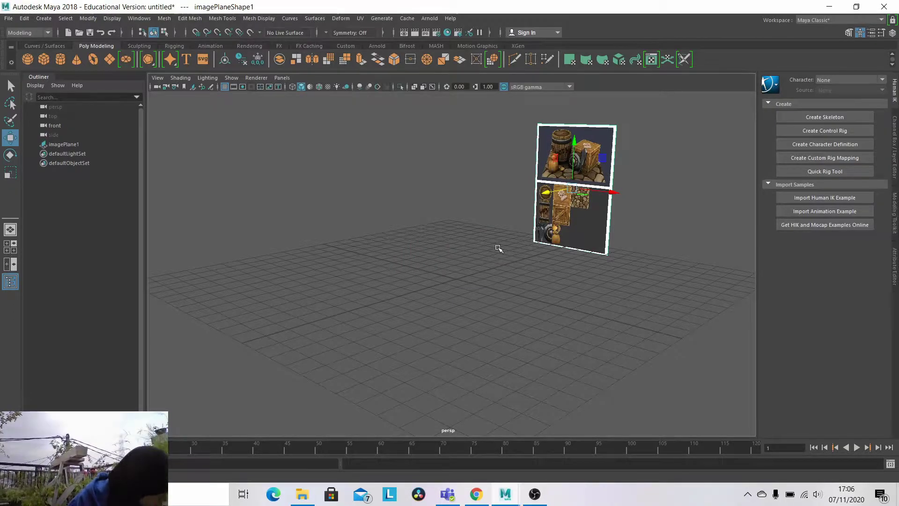
pyautogui.click(457, 241)
pyautogui.moveTo(457, 240)
pyautogui.keyDown('alt'); pyautogui.mouseDown()
pyautogui.moveTo(454, 230)
pyautogui.moveTo(492, 235)
pyautogui.mouseUp(); pyautogui.keyUp('alt')
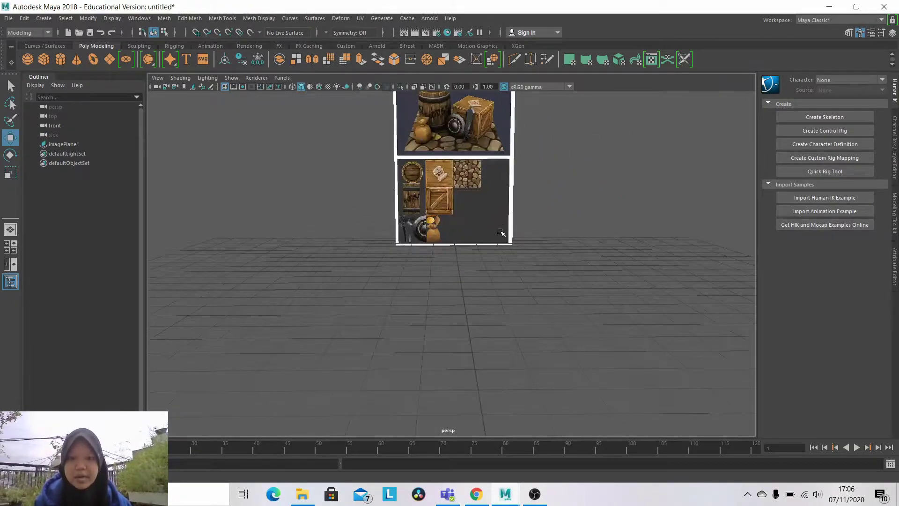
pyautogui.scroll(3, 502, 230)
pyautogui.keyDown('alt'); pyautogui.moveTo(541, 192); pyautogui.dragTo(548, 181, button='middle'); pyautogui.keyUp('alt')
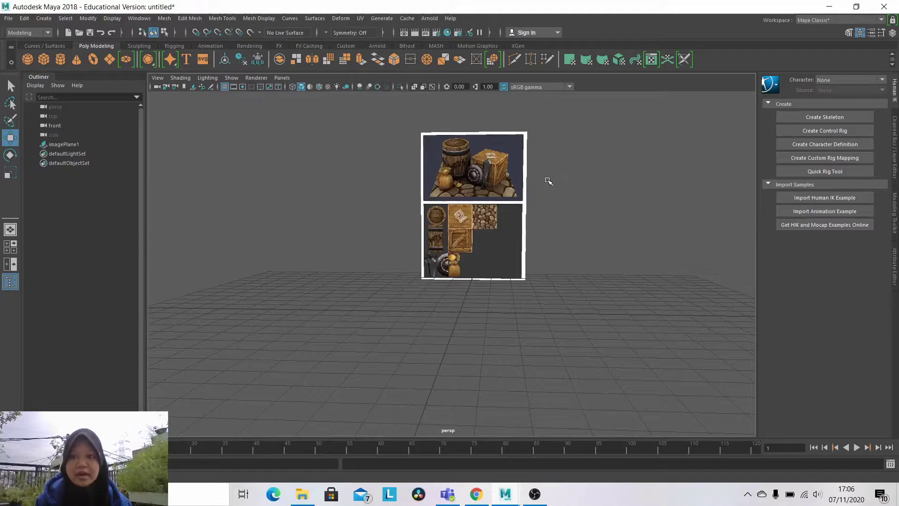
# Create a polygon plane with 2 by 2 subdivisions.
pyautogui.click(109, 59)
pyautogui.keyDown('alt'); pyautogui.moveTo(551, 251); pyautogui.dragTo(553, 234); pyautogui.keyUp('alt')
pyautogui.click(892, 32)
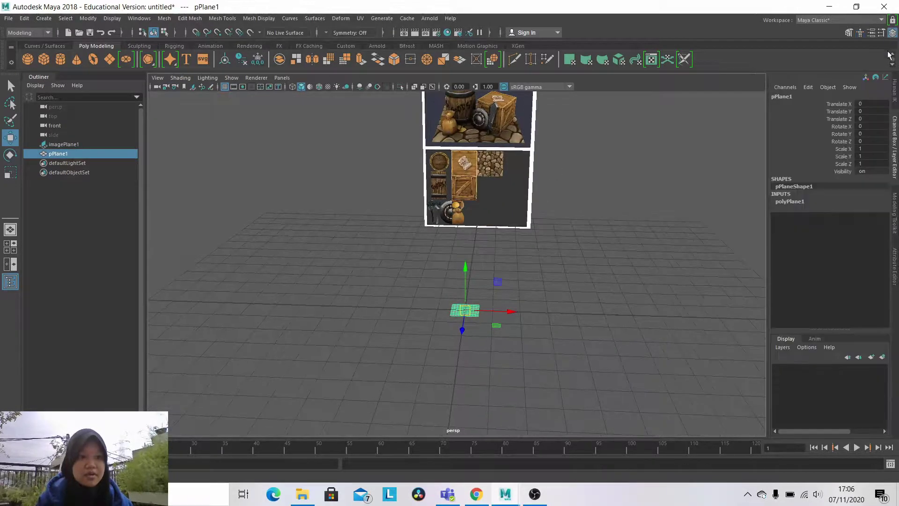
pyautogui.click(790, 200)
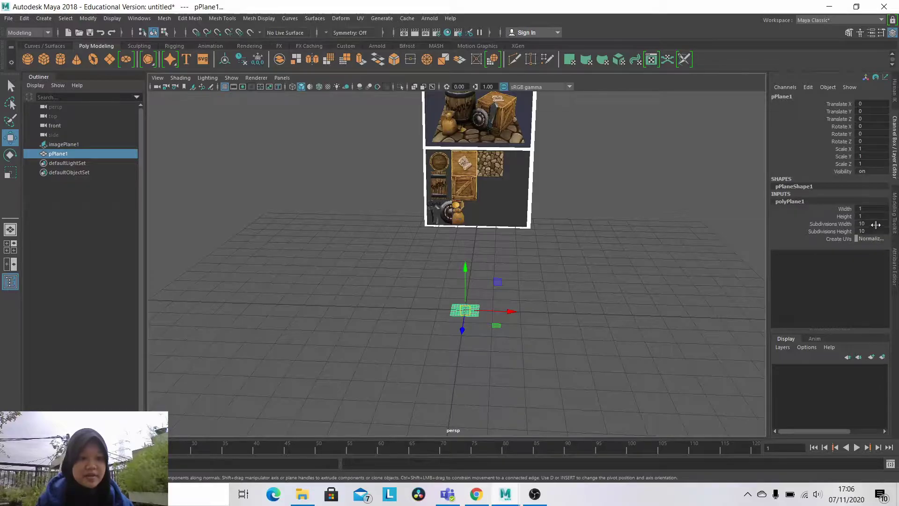
pyautogui.click(874, 232)
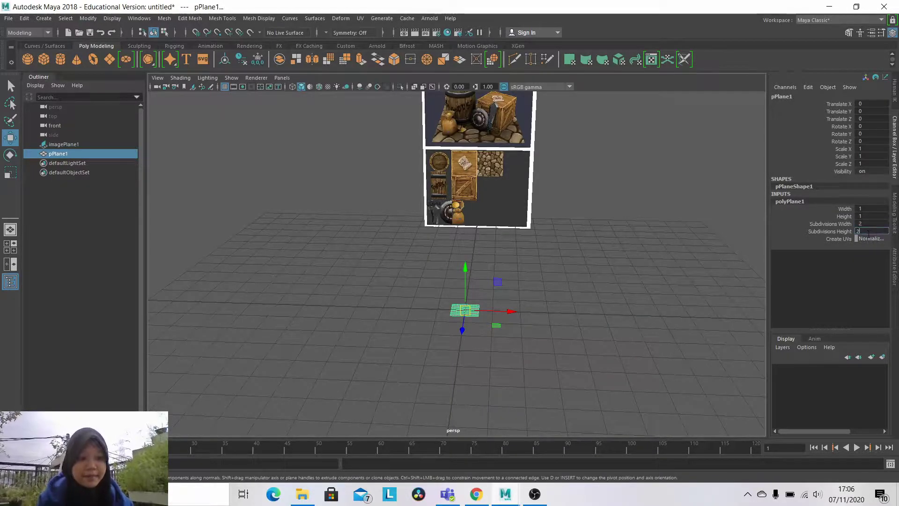
pyautogui.write('2')
pyautogui.press('Return')
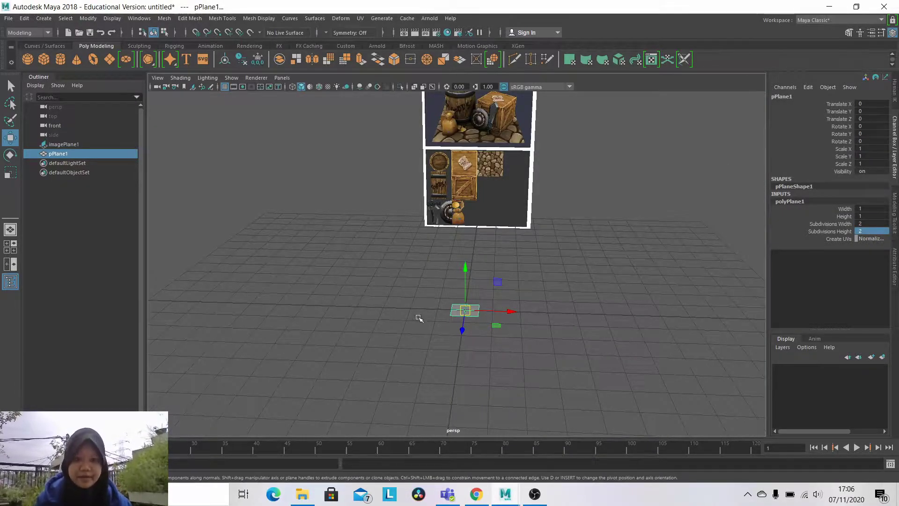
pyautogui.scroll(2, 418, 318)
pyautogui.press('space')
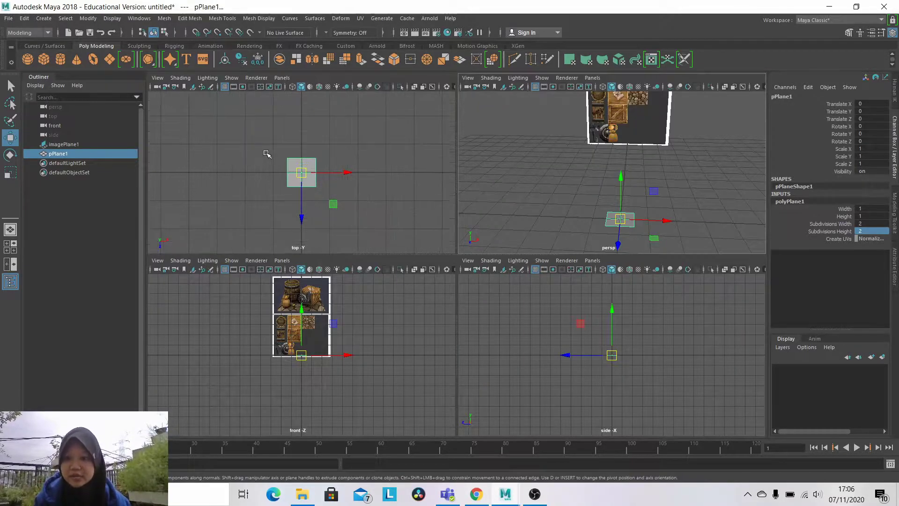
# Scale the plane's corner vertices inward to form a flat octagon.
pyautogui.click(848, 32)
pyautogui.click(809, 110)
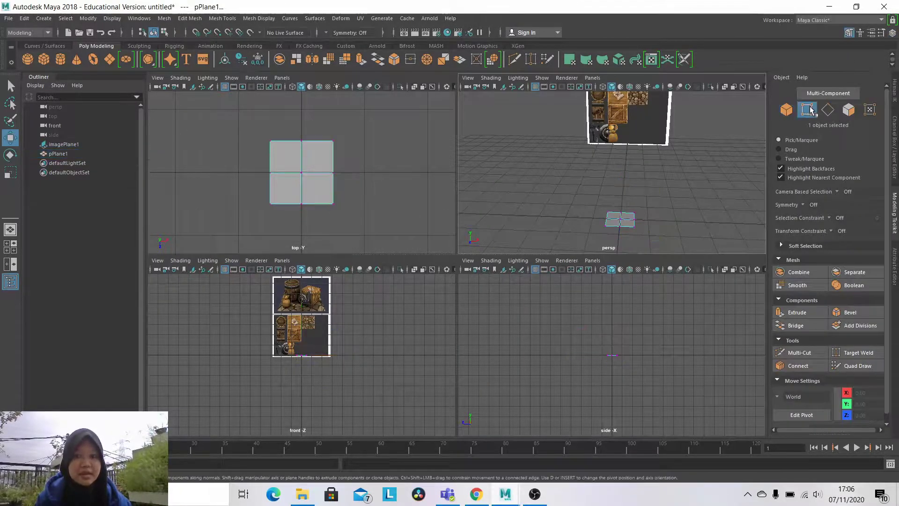
pyautogui.scroll(2, 218, 146)
pyautogui.click(348, 125)
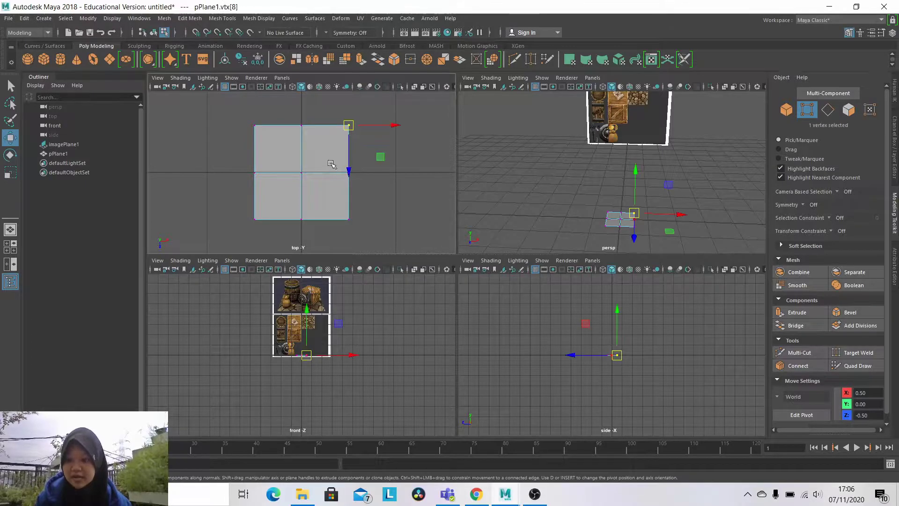
pyautogui.keyDown('shift'); pyautogui.click(254, 125); pyautogui.keyUp('shift')
pyautogui.keyDown('shift'); pyautogui.click(255, 219); pyautogui.keyUp('shift')
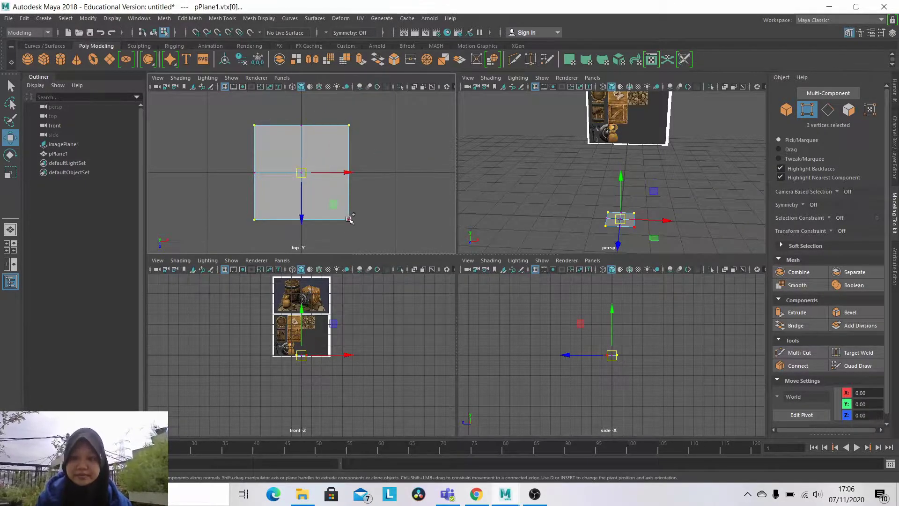
pyautogui.press('r')
pyautogui.moveTo(335, 207)
pyautogui.mouseDown()
pyautogui.moveTo(255, 161)
pyautogui.moveTo(333, 202)
pyautogui.mouseUp()
pyautogui.click(828, 113)
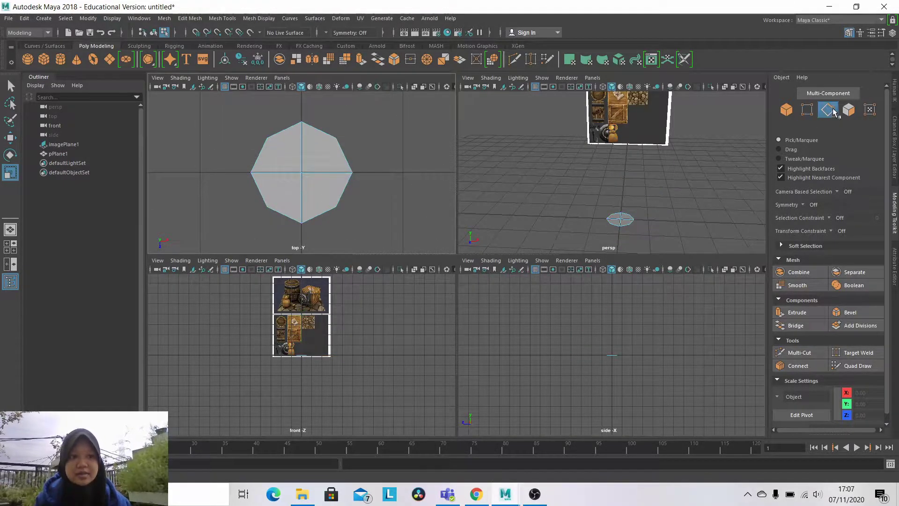
# Extrude the octagon's border edges and scale them outward into an outer ring.
pyautogui.doubleClick(320, 133)
pyautogui.moveTo(323, 139); pyautogui.dragTo(315, 141, button='middle')
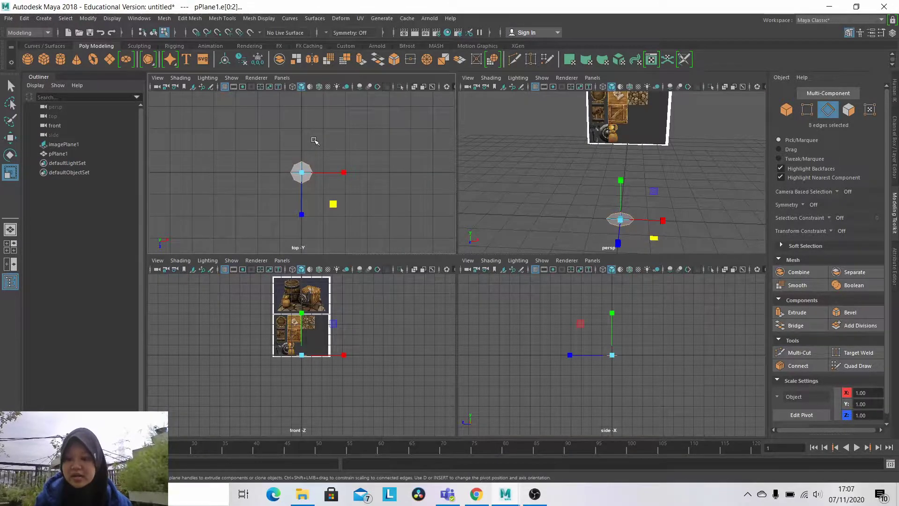
pyautogui.hotkey('ctrl', 'e')
pyautogui.moveTo(315, 140); pyautogui.dragTo(270, 236)
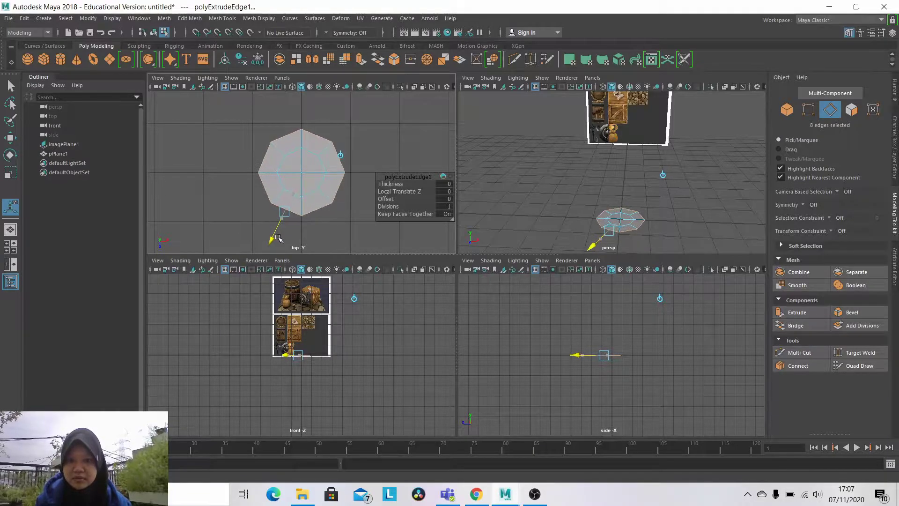
pyautogui.scroll(2, 716, 123)
pyautogui.press('F8')
pyautogui.press('q')
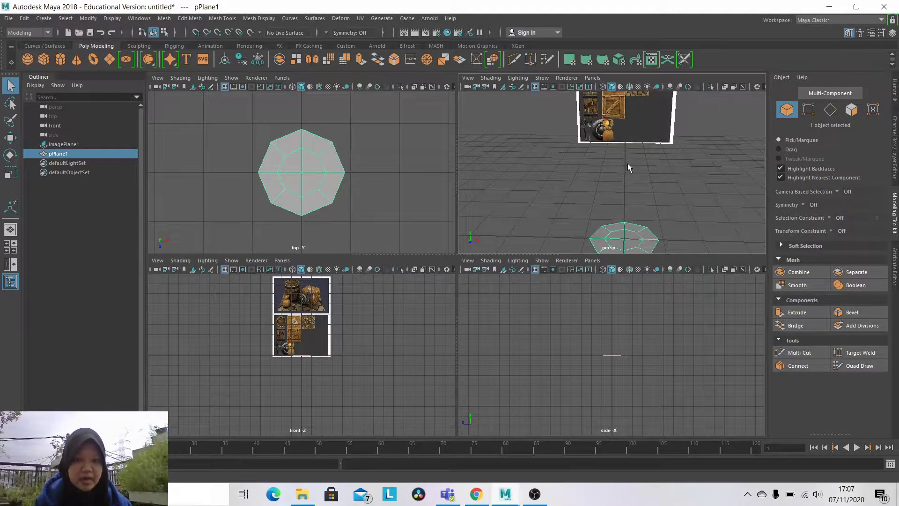
pyautogui.press('space')
pyautogui.press('f')
# Extrude all 12 faces upward 2.446 into a tall octagonal column.
pyautogui.click(851, 110)
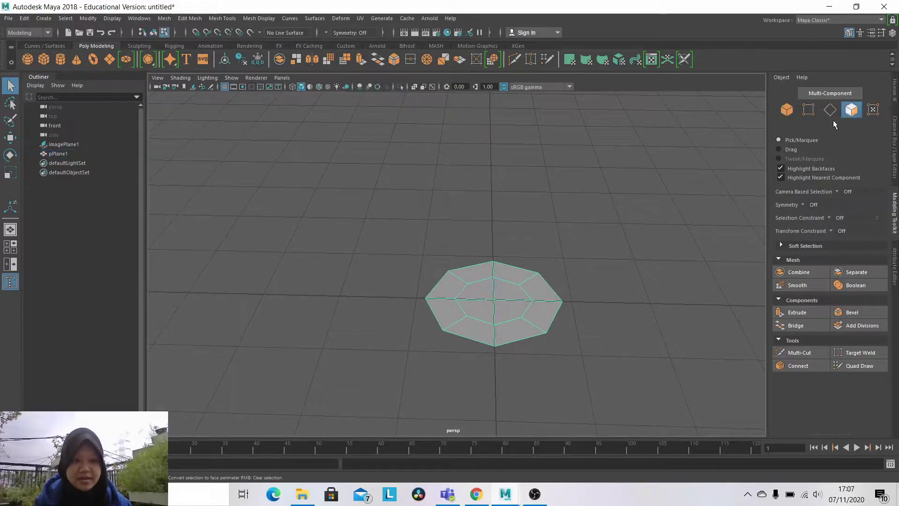
pyautogui.doubleClick(512, 307)
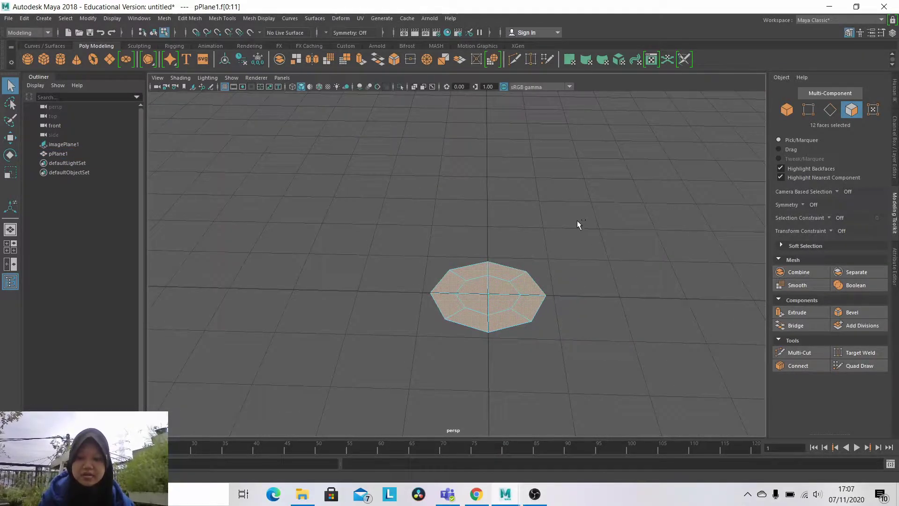
pyautogui.hotkey('ctrl', 'e')
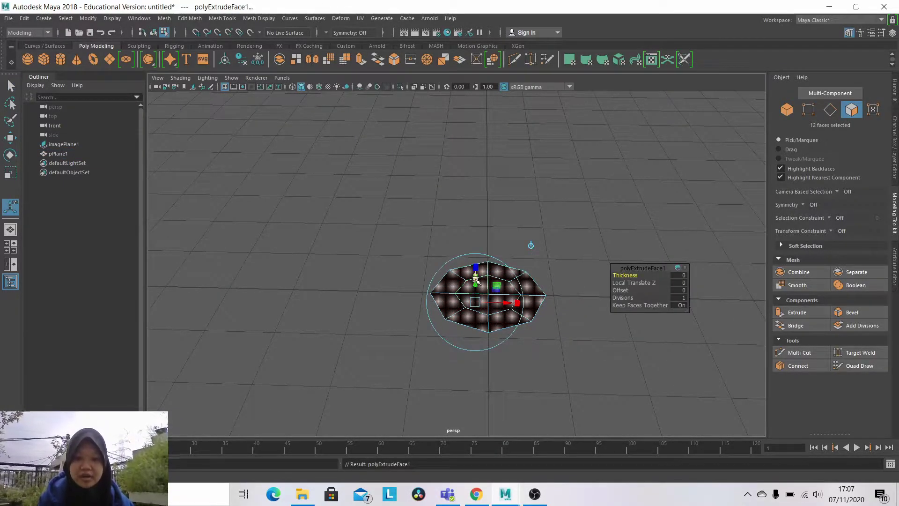
pyautogui.moveTo(476, 274); pyautogui.dragTo(482, 140)
pyautogui.keyDown('alt'); pyautogui.moveTo(576, 220); pyautogui.dragTo(585, 201); pyautogui.keyUp('alt')
pyautogui.click(786, 109)
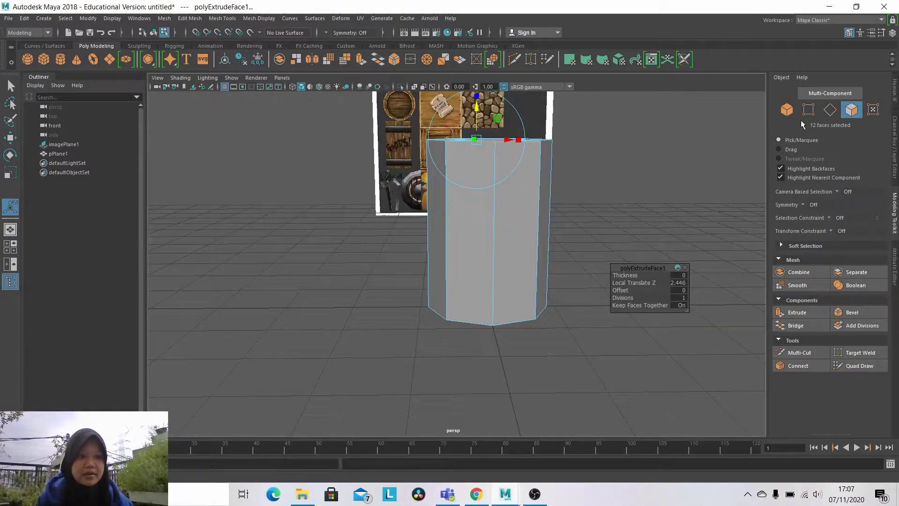
# In wireframe front view, move the column over the reference's barrel texture.
pyautogui.press('space')
pyautogui.press('space')
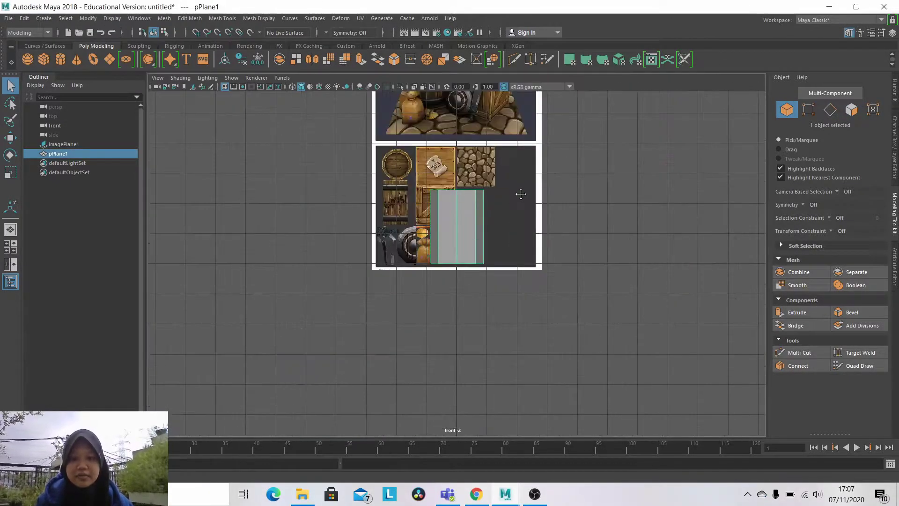
pyautogui.scroll(1, 485, 226)
pyautogui.press('4')
pyautogui.scroll(2, 485, 229)
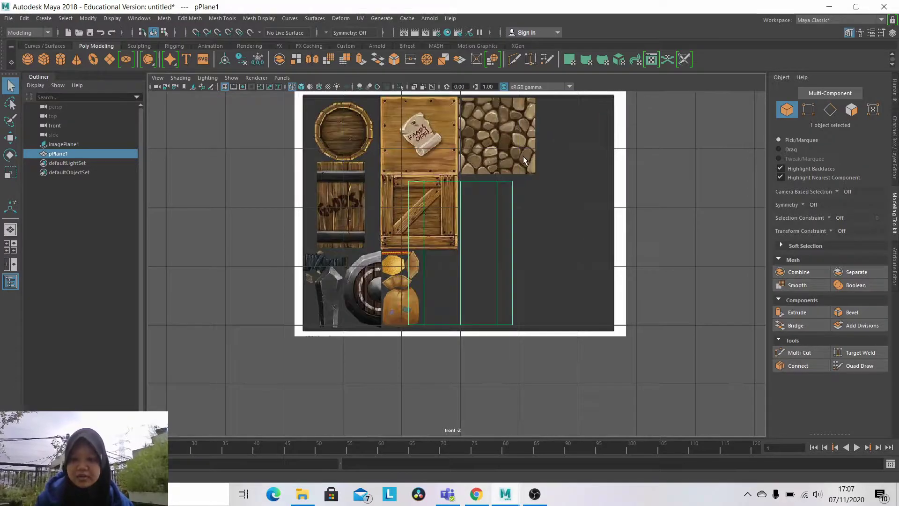
pyautogui.press('w')
pyautogui.moveTo(460, 279); pyautogui.dragTo(460, 202)
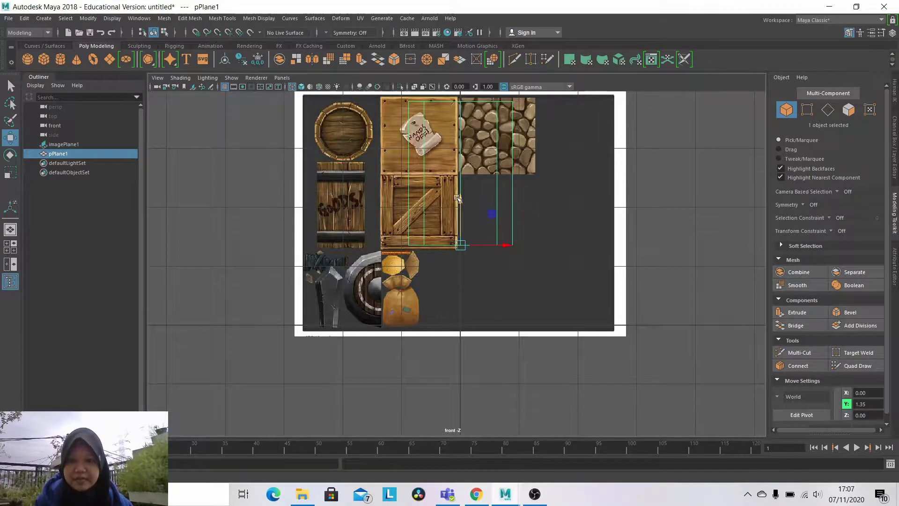
pyautogui.moveTo(503, 244); pyautogui.dragTo(409, 244)
# Scale the column to about 0.47 × 0.60 × 0.53 to fit the barrel panel.
pyautogui.scroll(1, 324, 174)
pyautogui.scroll(1, 324, 173)
pyautogui.press('r')
pyautogui.moveTo(377, 300); pyautogui.dragTo(363, 298)
pyautogui.moveTo(351, 263)
pyautogui.mouseDown()
pyautogui.moveTo(359, 239)
pyautogui.moveTo(345, 245)
pyautogui.mouseUp()
pyautogui.press('space')
pyautogui.press('space')
pyautogui.keyDown('alt'); pyautogui.moveTo(578, 164); pyautogui.dragTo(488, 255); pyautogui.keyUp('alt')
pyautogui.scroll(3, 382, 278)
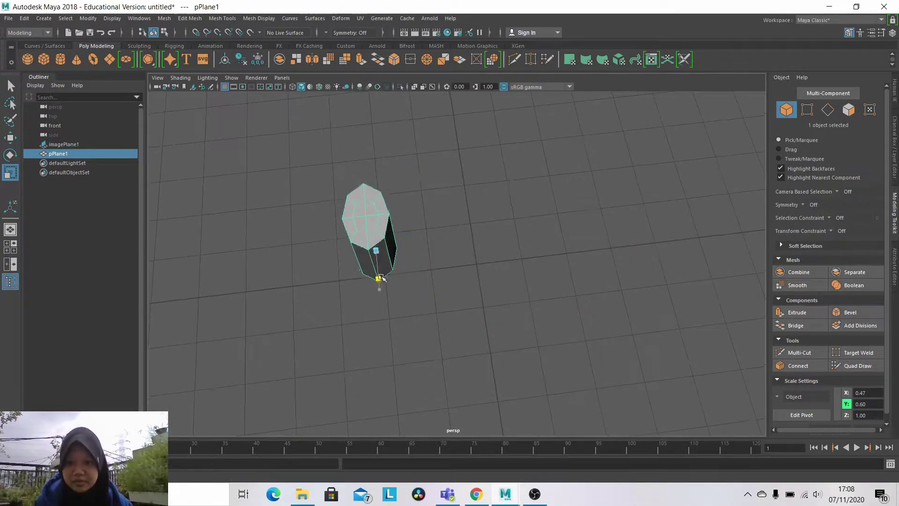
pyautogui.moveTo(381, 278); pyautogui.dragTo(385, 301)
pyautogui.press('space')
pyautogui.press('space')
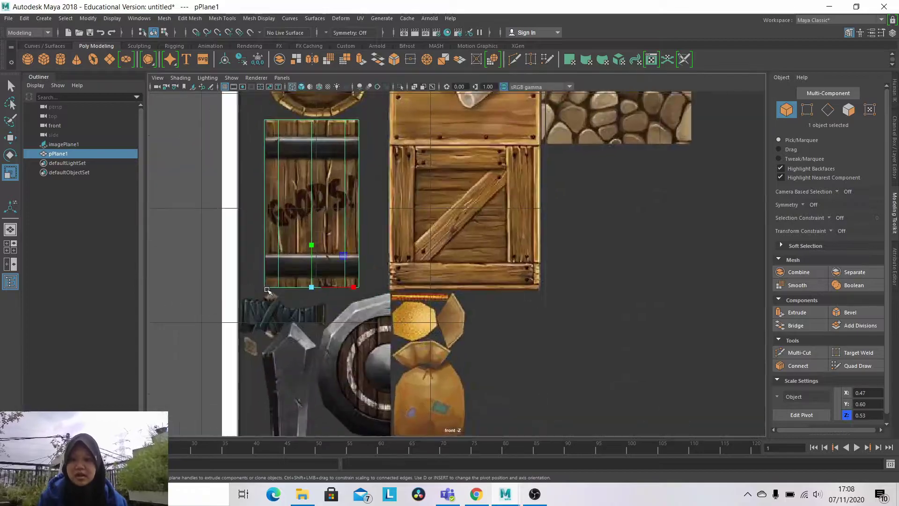
pyautogui.scroll(1, 332, 258)
# Insert Multi-Cut edge loops at the barrel's middle, top band and bottom band.
pyautogui.click(799, 352)
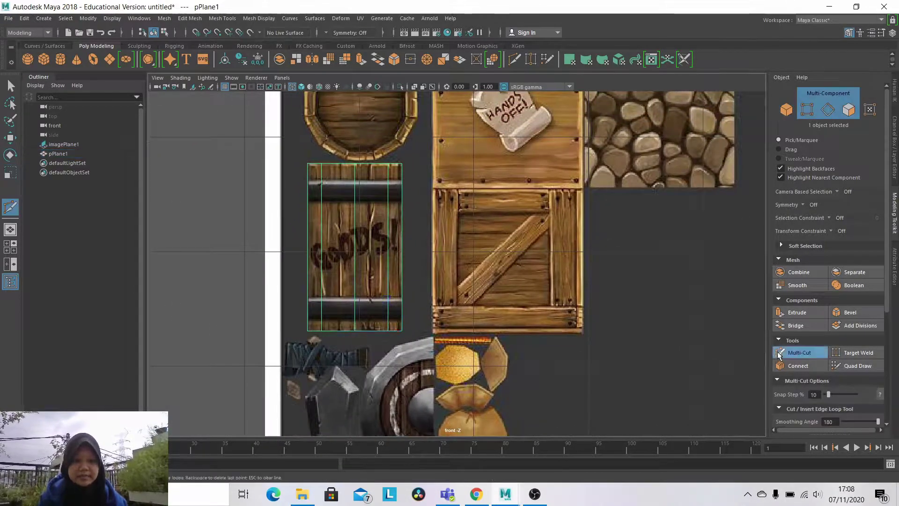
pyautogui.click(344, 153)
pyautogui.scroll(2, 384, 262)
pyautogui.scroll(1, 398, 276)
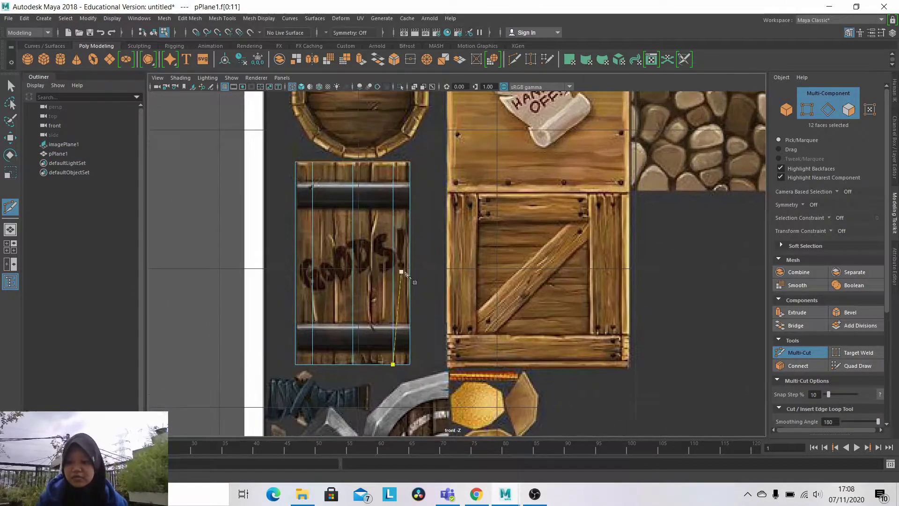
pyautogui.scroll(1, 404, 285)
pyautogui.click(404, 285)
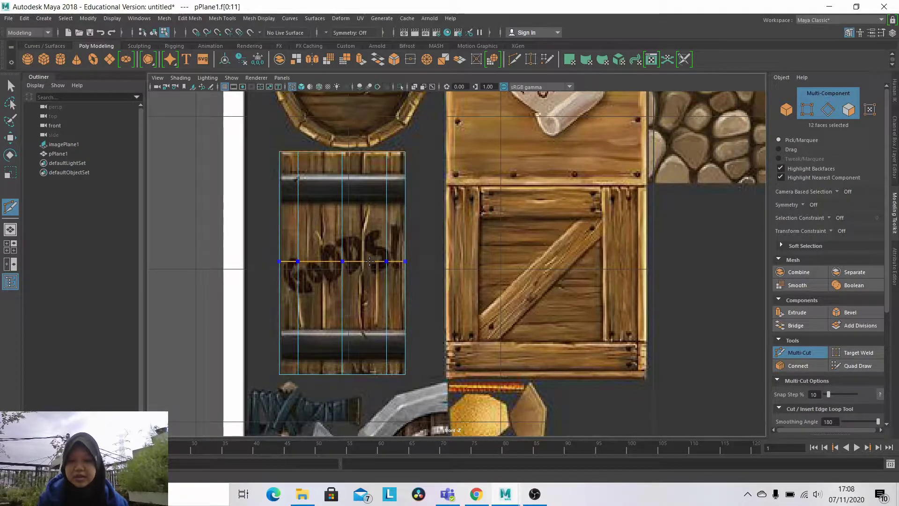
pyautogui.keyDown('ctrl'); pyautogui.click(370, 260); pyautogui.keyUp('ctrl')
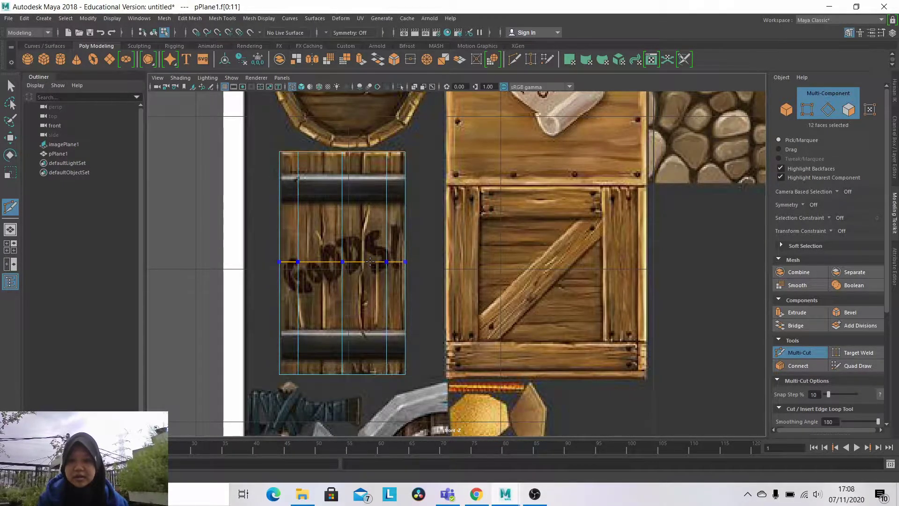
pyautogui.keyDown('ctrl'); pyautogui.click(371, 175); pyautogui.keyUp('ctrl')
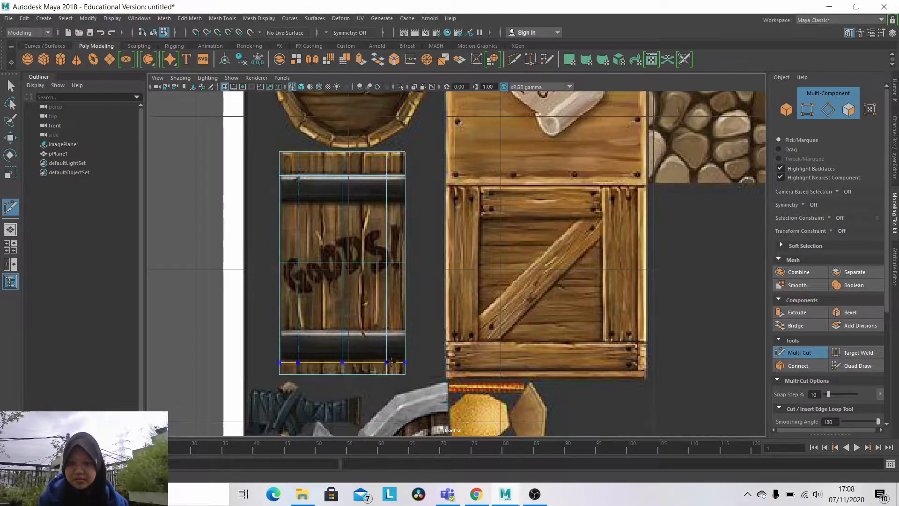
pyautogui.keyDown('ctrl'); pyautogui.click(391, 362); pyautogui.keyUp('ctrl')
pyautogui.press('space')
pyautogui.press('space')
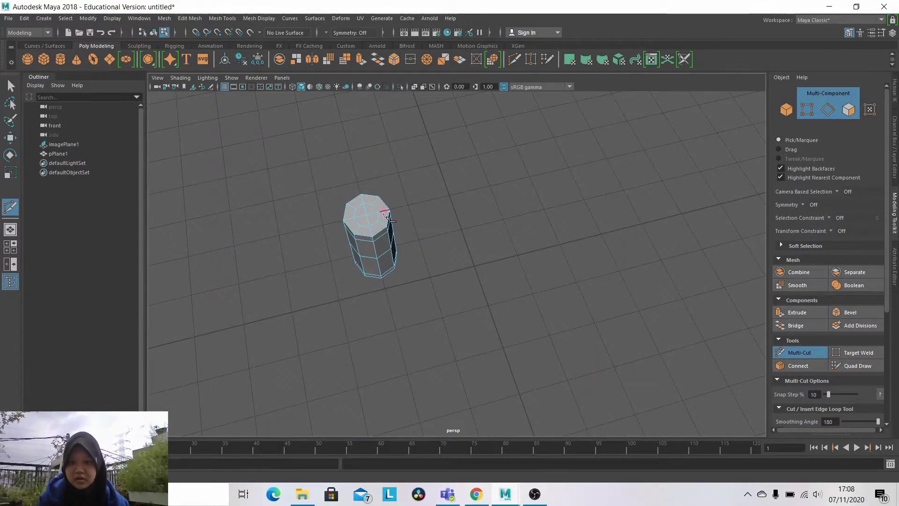
pyautogui.scroll(5, 389, 211)
pyautogui.moveTo(393, 206)
pyautogui.keyDown('alt'); pyautogui.mouseDown()
pyautogui.moveTo(427, 174)
pyautogui.moveTo(401, 245)
pyautogui.moveTo(412, 225)
pyautogui.mouseUp(); pyautogui.keyUp('alt')
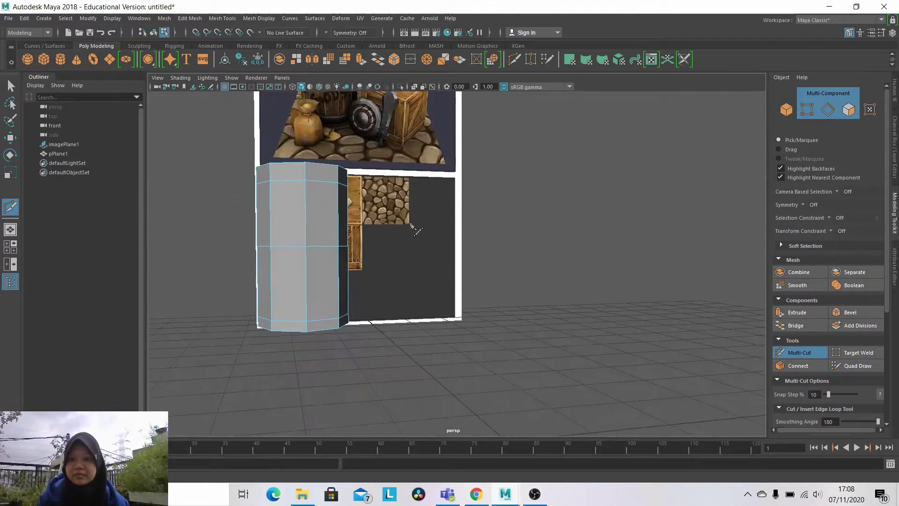
# Select the middle edge loop and scale it outward so the body bulges.
pyautogui.click(830, 106)
pyautogui.press('q')
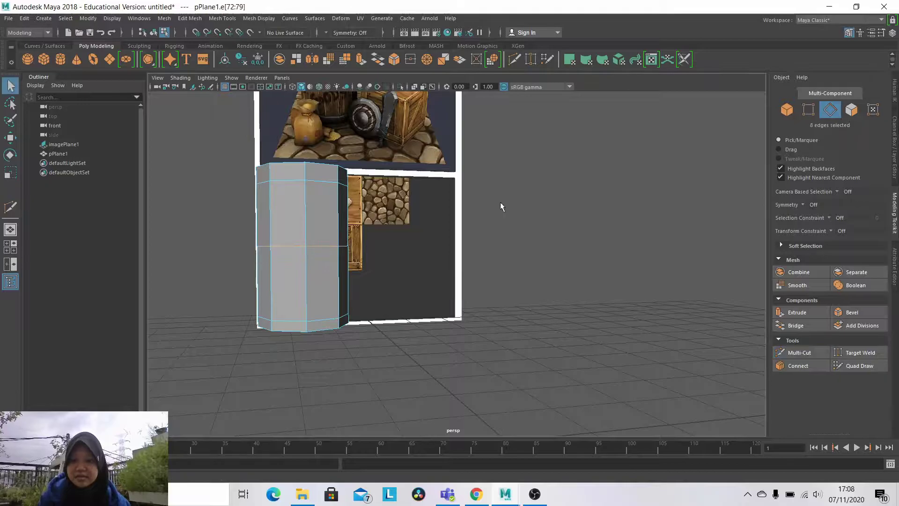
pyautogui.moveTo(500, 201)
pyautogui.keyDown('alt'); pyautogui.mouseDown()
pyautogui.moveTo(553, 187)
pyautogui.moveTo(337, 265)
pyautogui.mouseUp(); pyautogui.keyUp('alt')
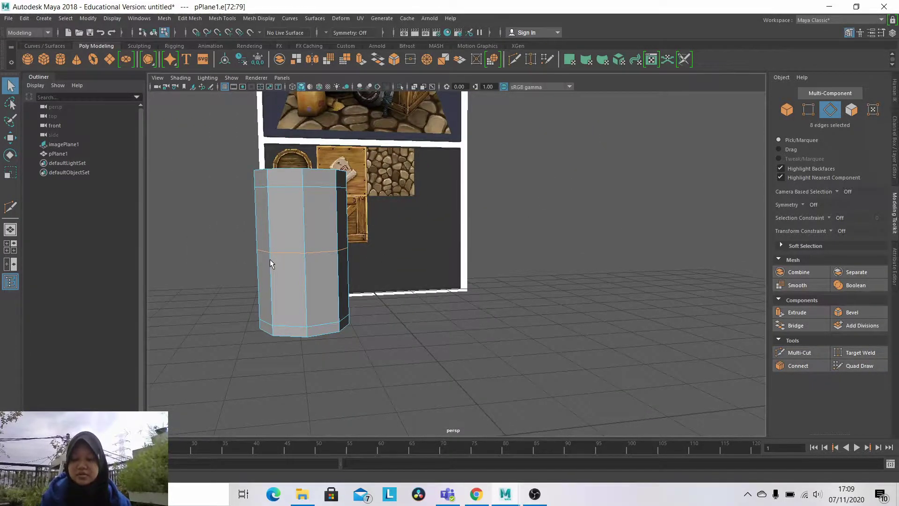
pyautogui.press('r')
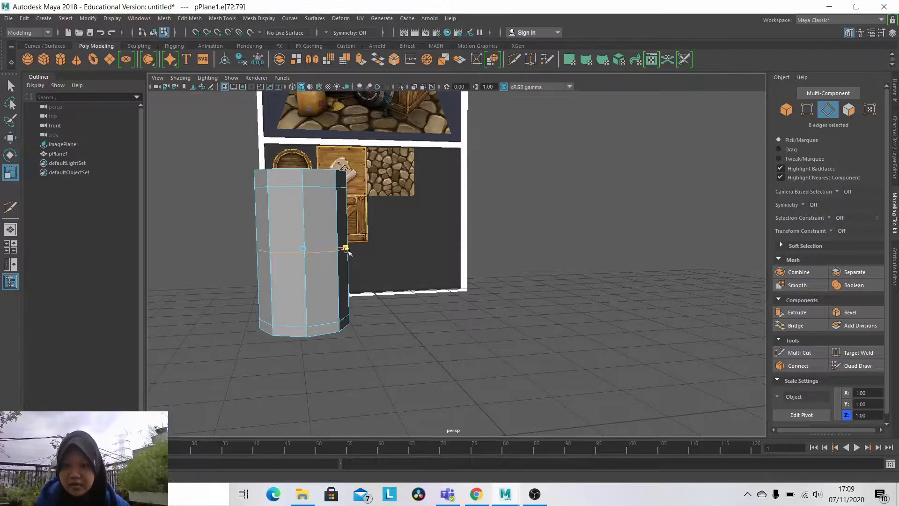
pyautogui.moveTo(346, 248)
pyautogui.mouseDown()
pyautogui.moveTo(359, 246)
pyautogui.moveTo(345, 249)
pyautogui.mouseUp()
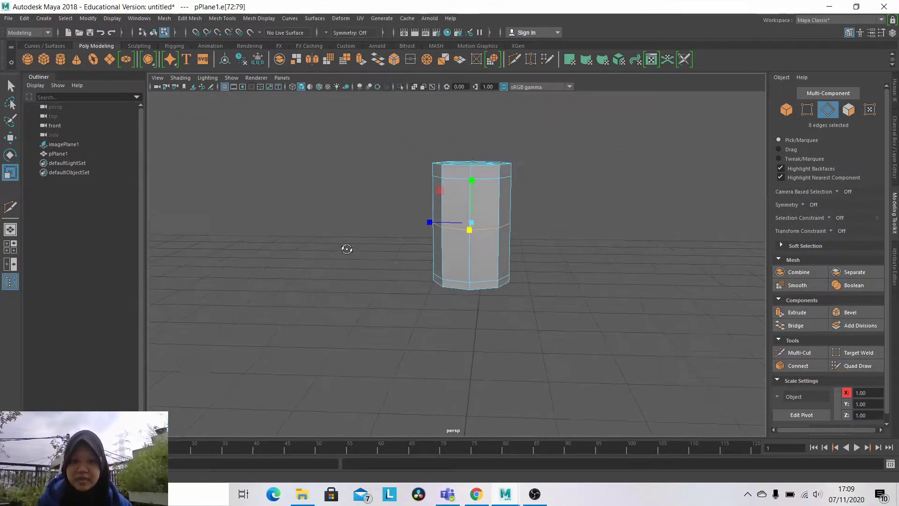
# Select the top and bottom edge loops, then clear the selection and switch to face mode.
pyautogui.keyDown('alt'); pyautogui.moveTo(442, 232); pyautogui.dragTo(328, 196); pyautogui.keyUp('alt')
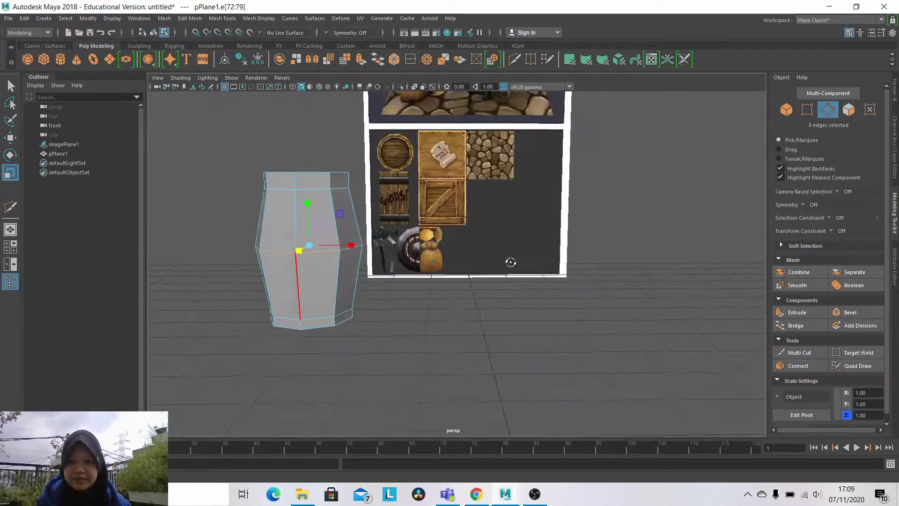
pyautogui.doubleClick(323, 191)
pyautogui.keyDown('shift'); pyautogui.doubleClick(319, 328); pyautogui.keyUp('shift')
pyautogui.keyDown('alt'); pyautogui.moveTo(351, 251); pyautogui.dragTo(395, 235); pyautogui.keyUp('alt')
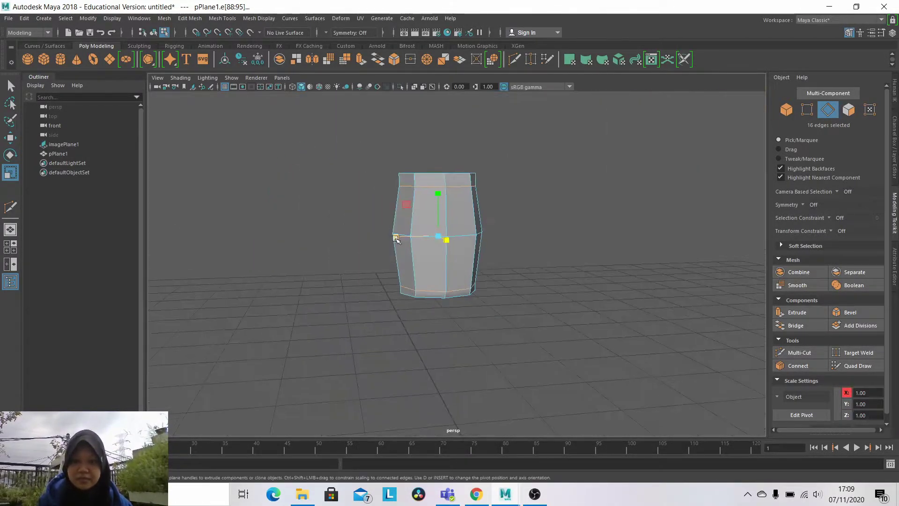
pyautogui.press('F8')
pyautogui.keyDown('alt'); pyautogui.moveTo(572, 217); pyautogui.dragTo(423, 218); pyautogui.keyUp('alt')
pyautogui.click(668, 185)
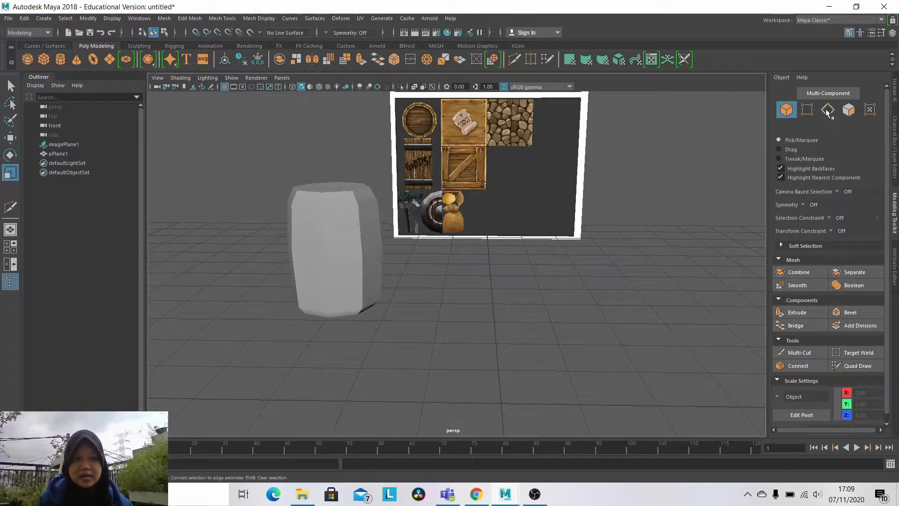
pyautogui.click(848, 109)
pyautogui.scroll(3, 547, 288)
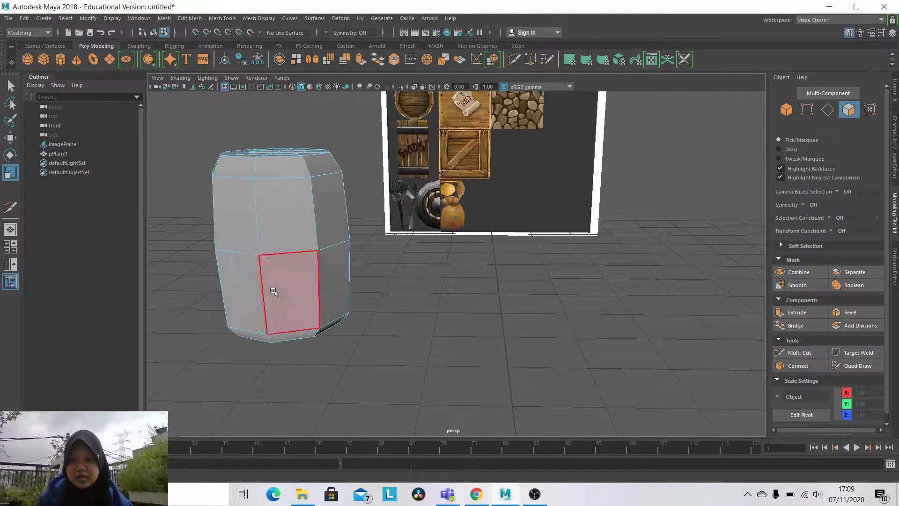
pyautogui.keyDown('alt'); pyautogui.moveTo(272, 291); pyautogui.dragTo(461, 244); pyautogui.keyUp('alt')
pyautogui.click(453, 60)
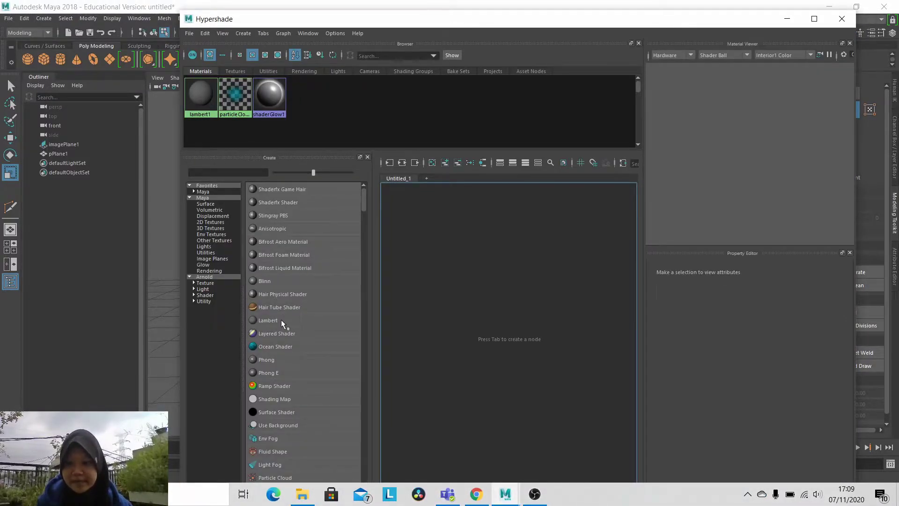
# Create a Lambert material with a File texture Modeling_Class_01.jpg driving its colour.
pyautogui.click(281, 321)
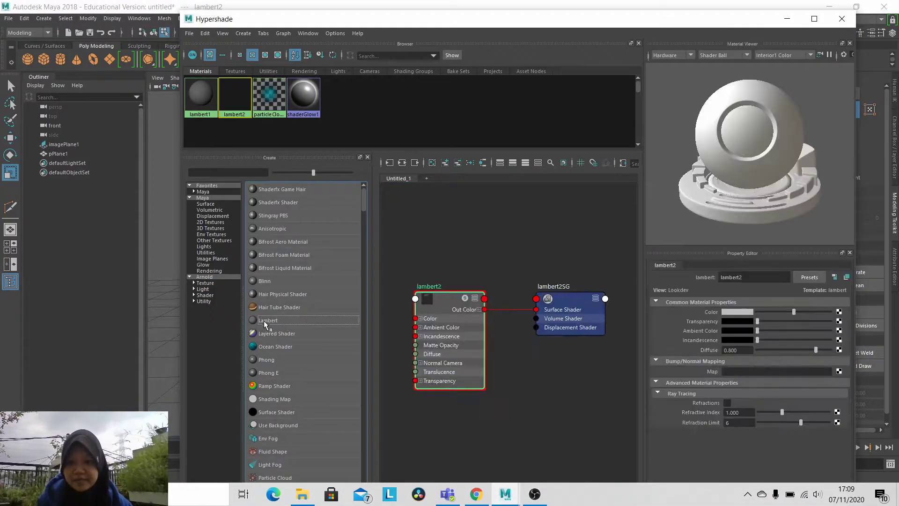
pyautogui.click(839, 313)
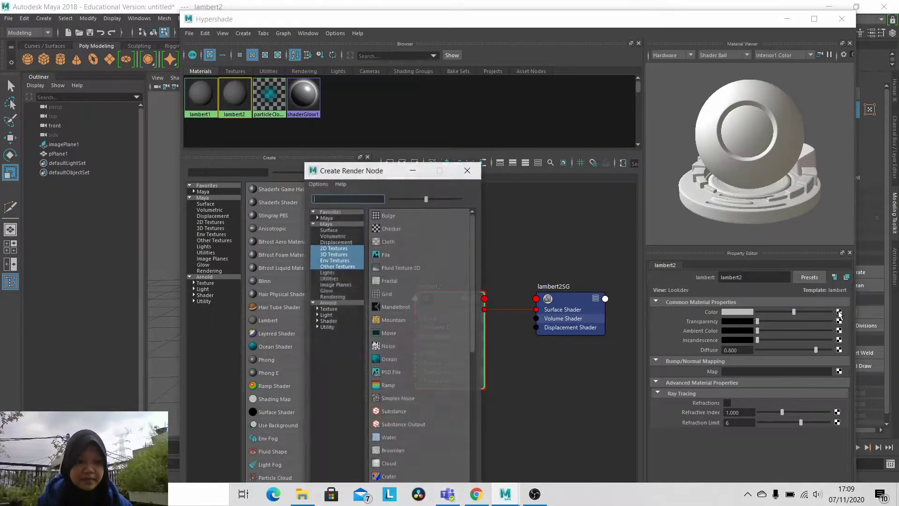
pyautogui.click(380, 254)
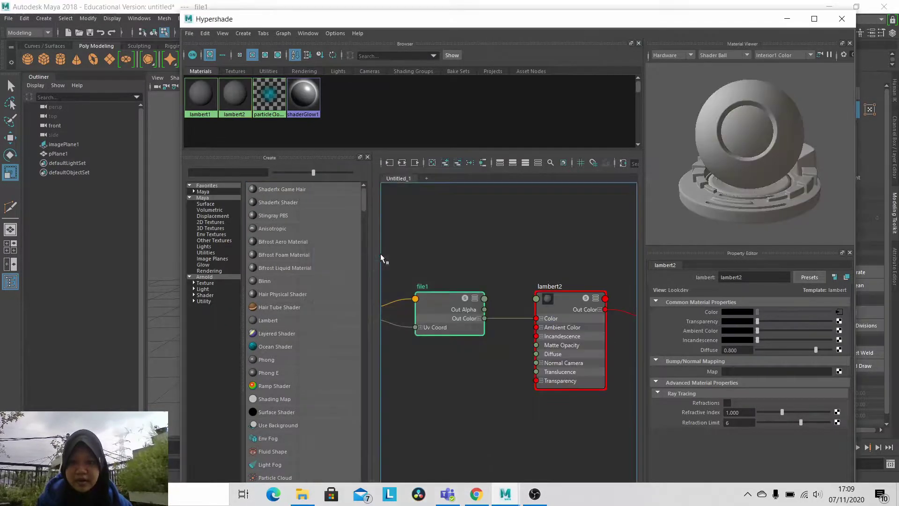
pyautogui.click(842, 345)
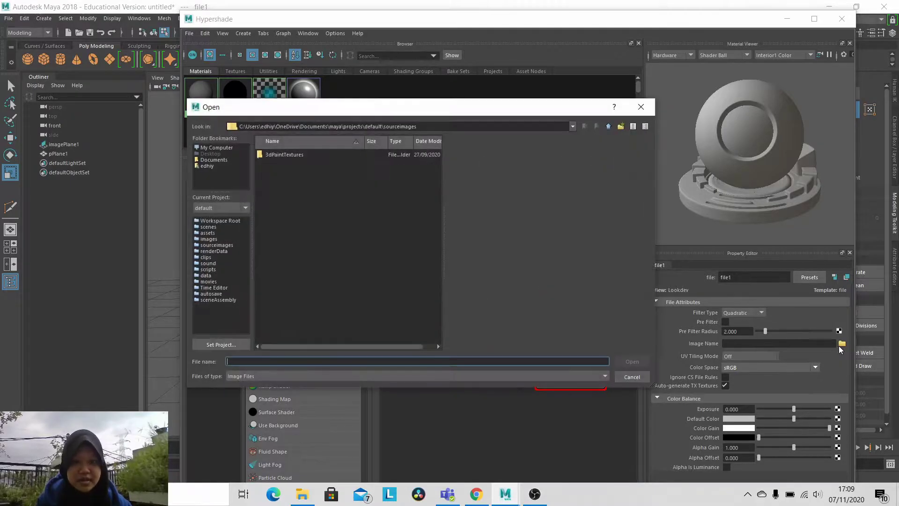
pyautogui.click(204, 166)
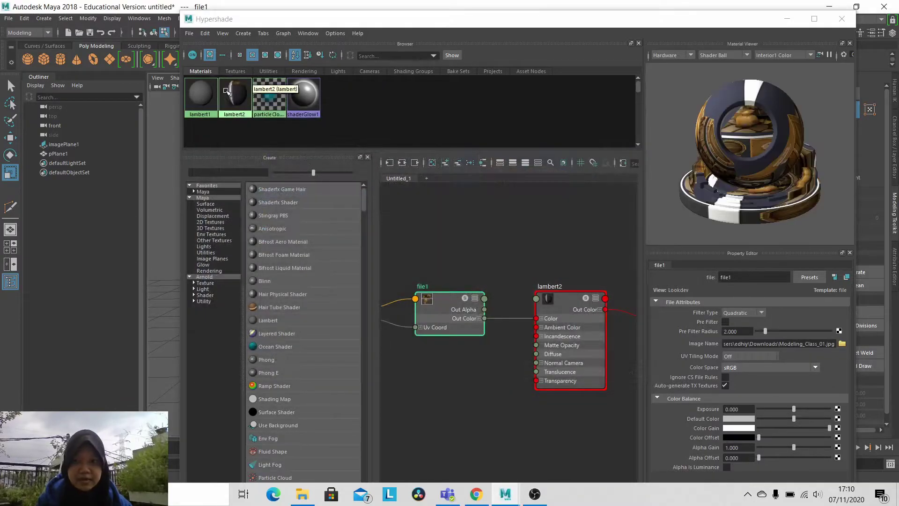
# Rename the Lambert material to WOODEN_BARREL.
pyautogui.moveTo(749, 277); pyautogui.dragTo(725, 280)
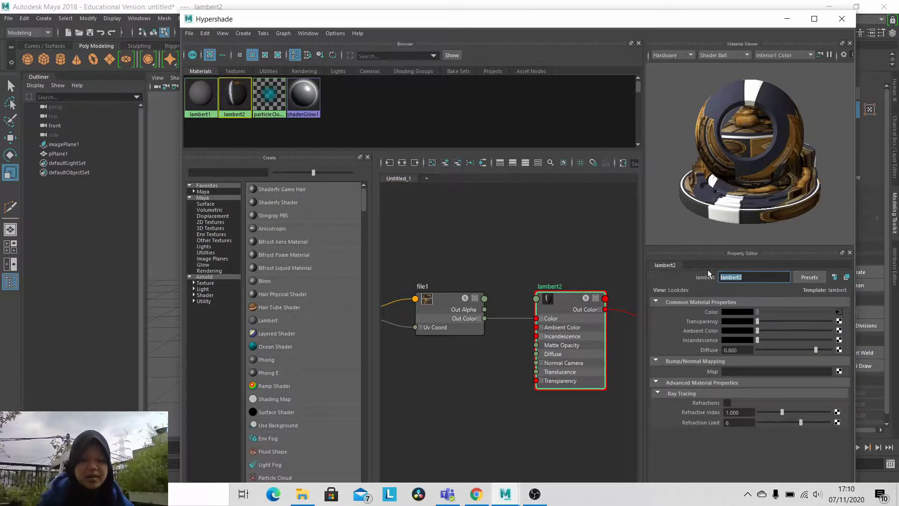
pyautogui.press('capslock')
pyautogui.write('WOOE')
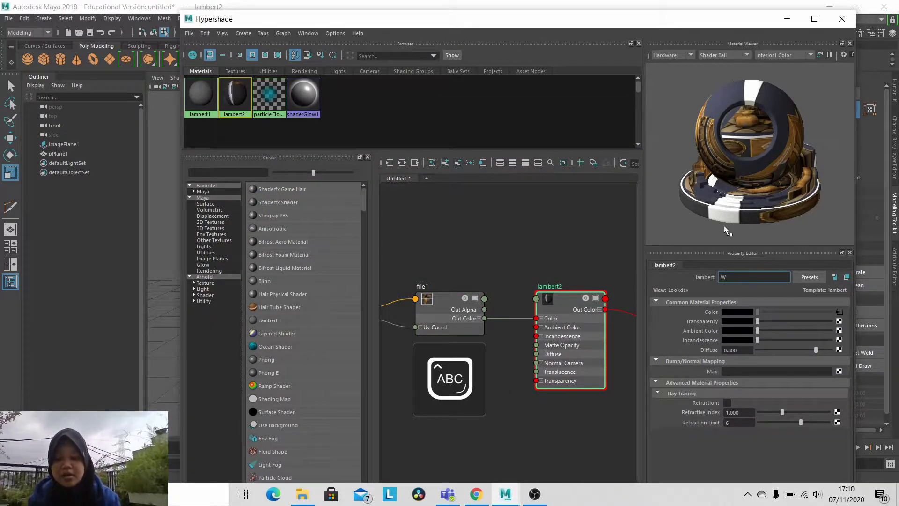
pyautogui.press('BackSpace')
pyautogui.write('DE')
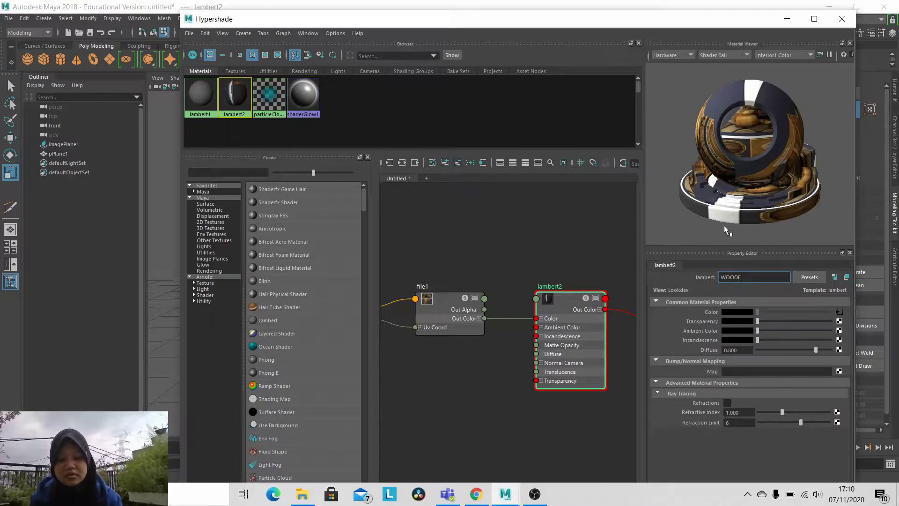
pyautogui.write('N BARREL')
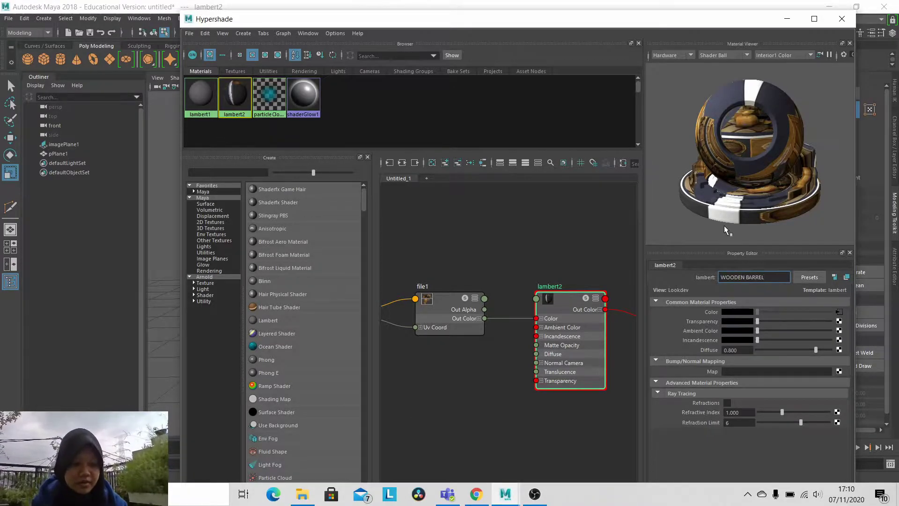
pyautogui.press('Return')
pyautogui.press('capslock')
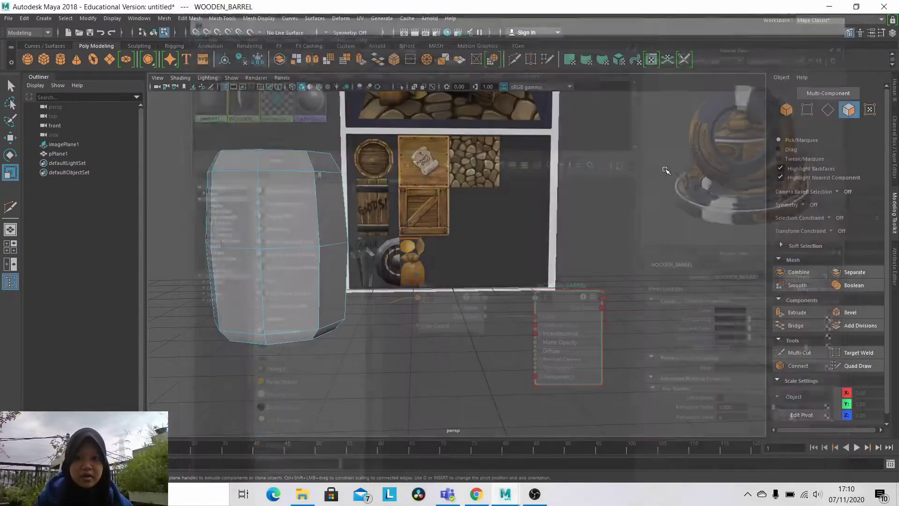
# Assign the WOODEN_BARREL material to all the barrel's faces.
pyautogui.doubleClick(294, 213)
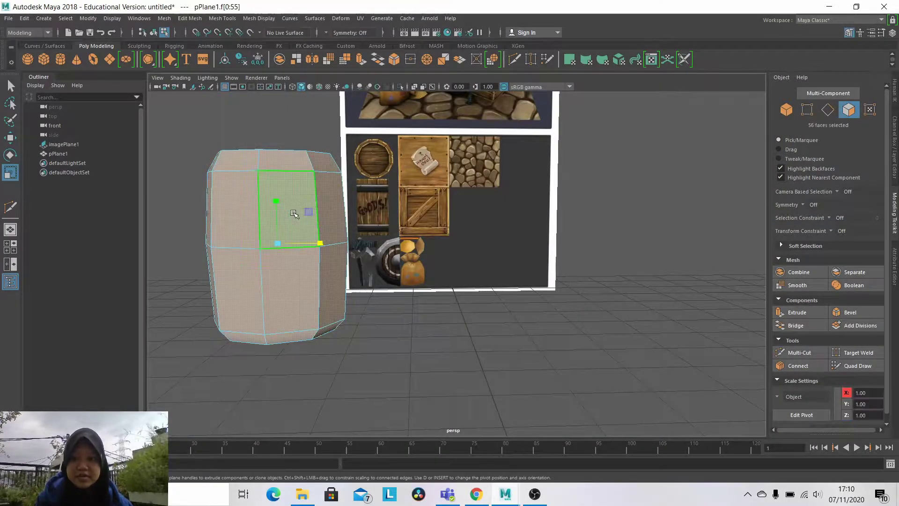
pyautogui.rightClick(291, 216)
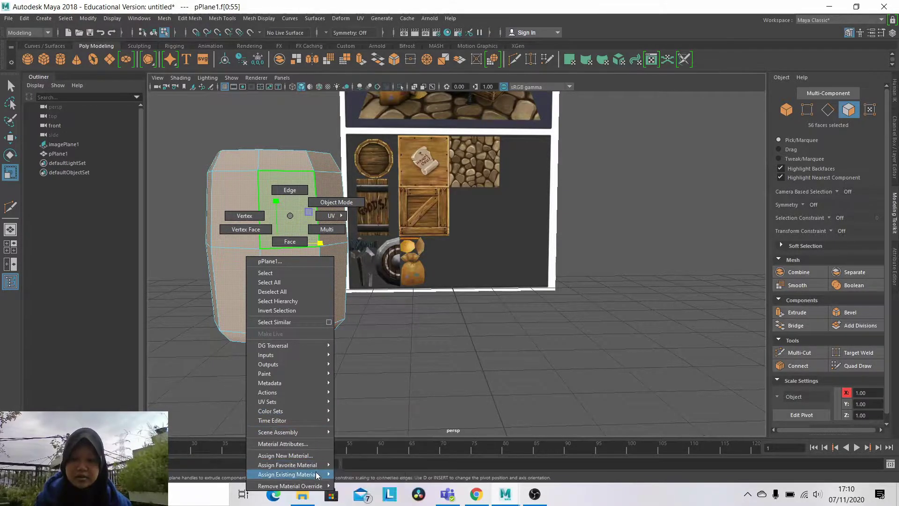
pyautogui.moveTo(287, 473)
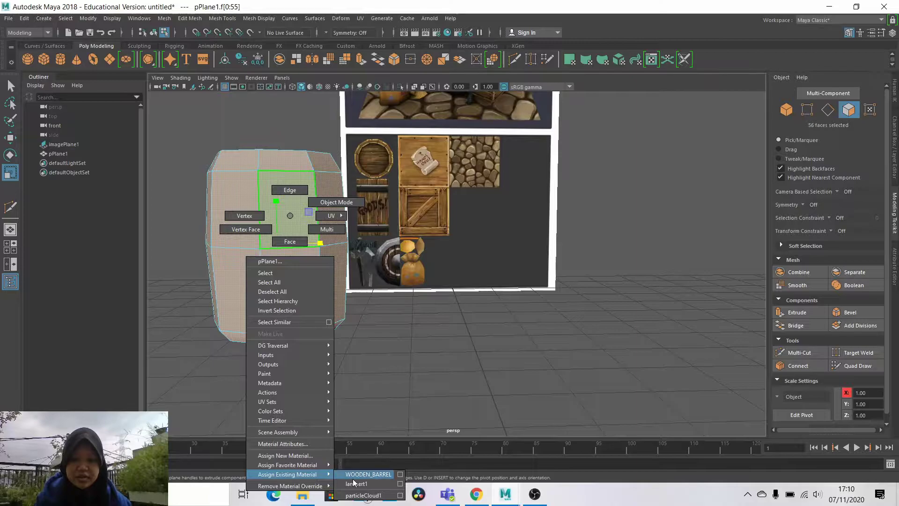
pyautogui.click(354, 478)
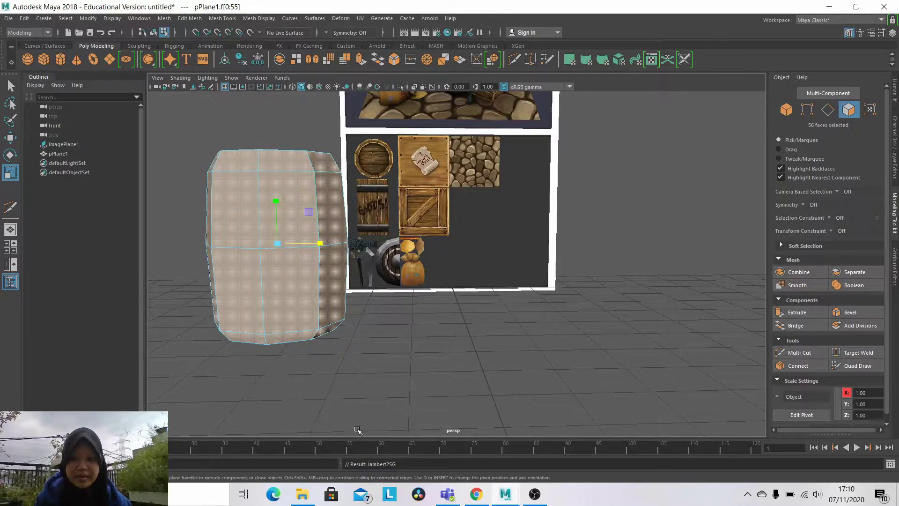
# Apply an Automatic Map UV projection to the barrel faces.
pyautogui.keyDown('shift'); pyautogui.rightClick(305, 186); pyautogui.keyUp('shift')
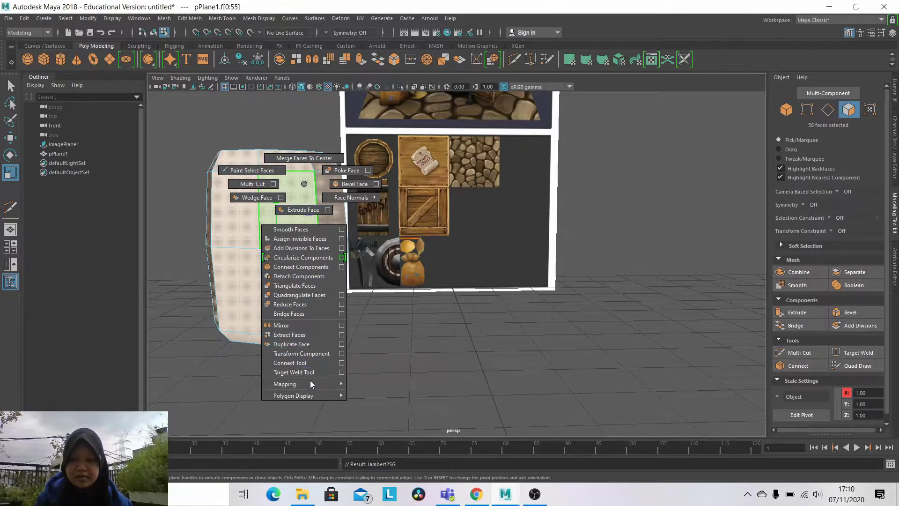
pyautogui.moveTo(301, 383)
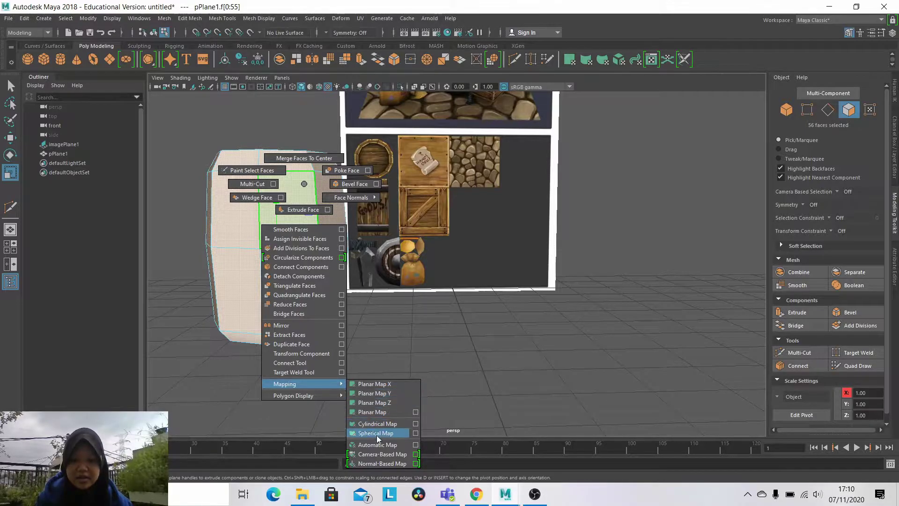
pyautogui.click(380, 446)
pyautogui.scroll(-2, 431, 269)
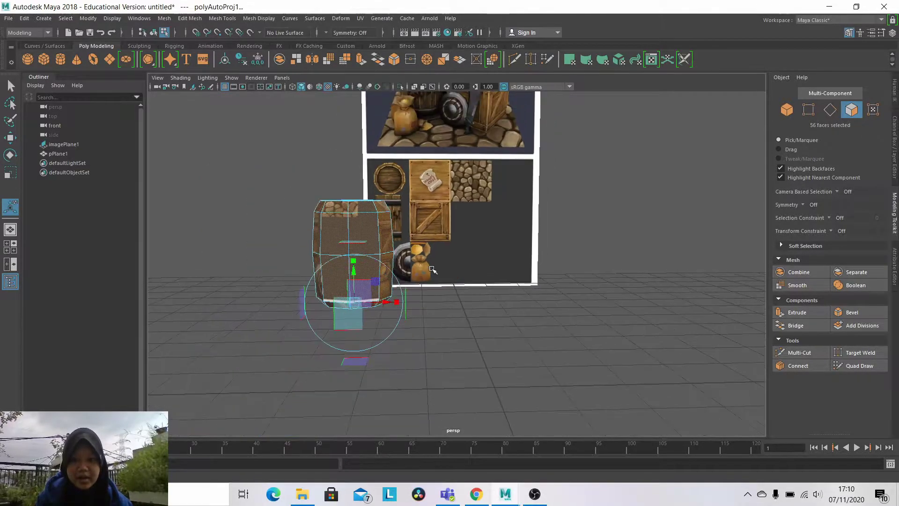
# Open the UV Editor and move both octagonal cap shells up out of the way.
pyautogui.click(651, 59)
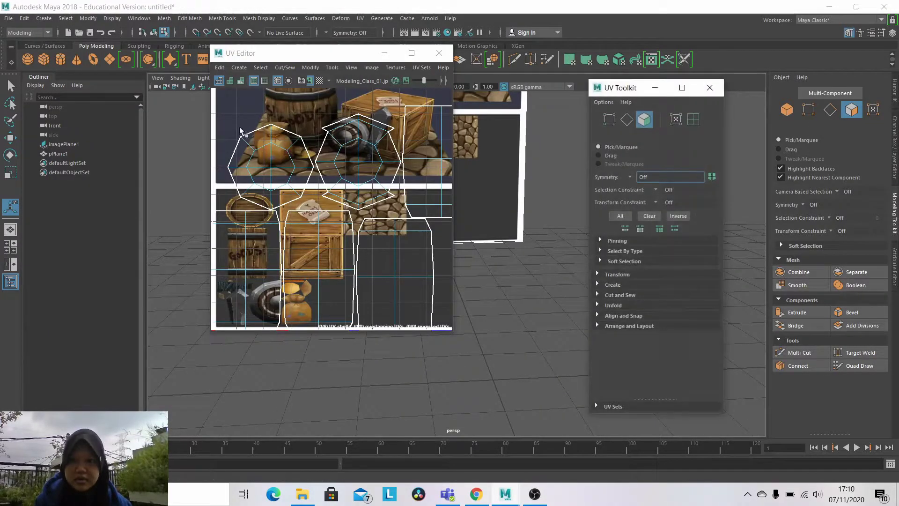
pyautogui.scroll(1, 312, 132)
pyautogui.scroll(1, 313, 132)
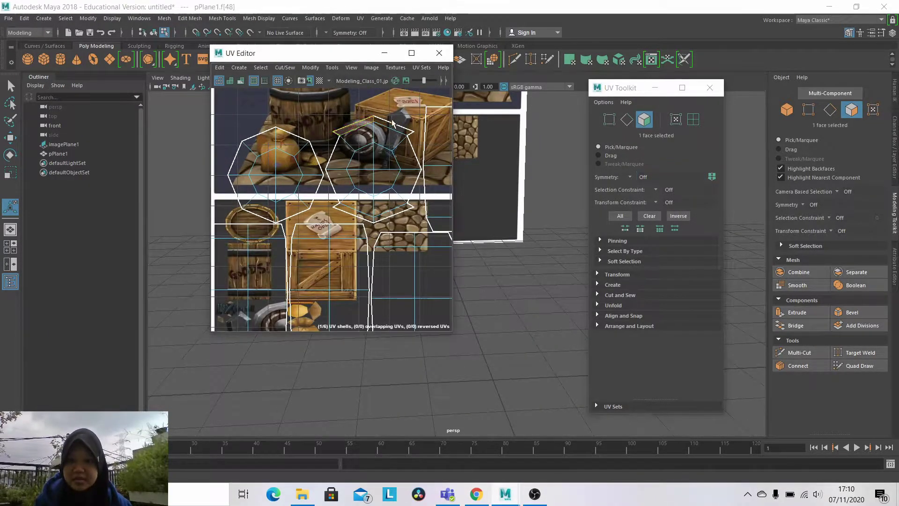
pyautogui.moveTo(304, 53); pyautogui.dragTo(521, 103)
pyautogui.scroll(-2, 565, 230)
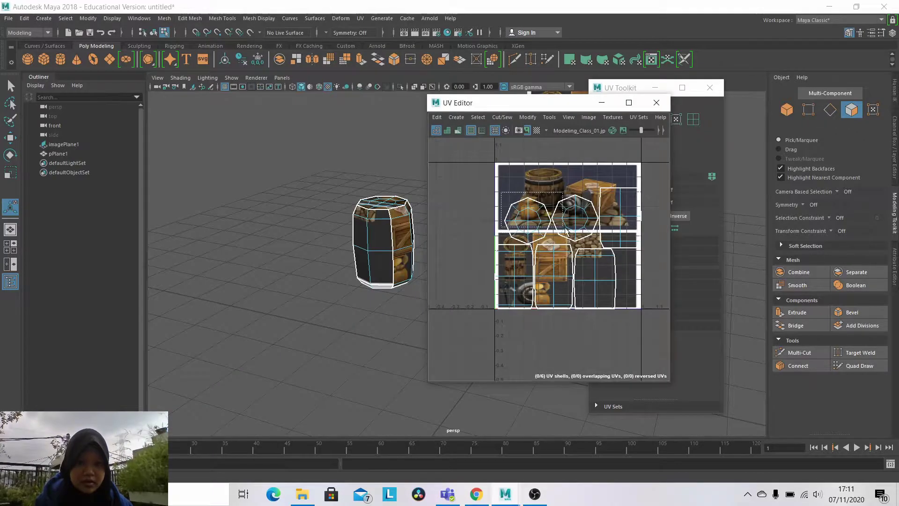
pyautogui.moveTo(592, 241)
pyautogui.mouseDown()
pyautogui.moveTo(597, 218)
pyautogui.moveTo(560, 103)
pyautogui.mouseUp()
pyautogui.press('w')
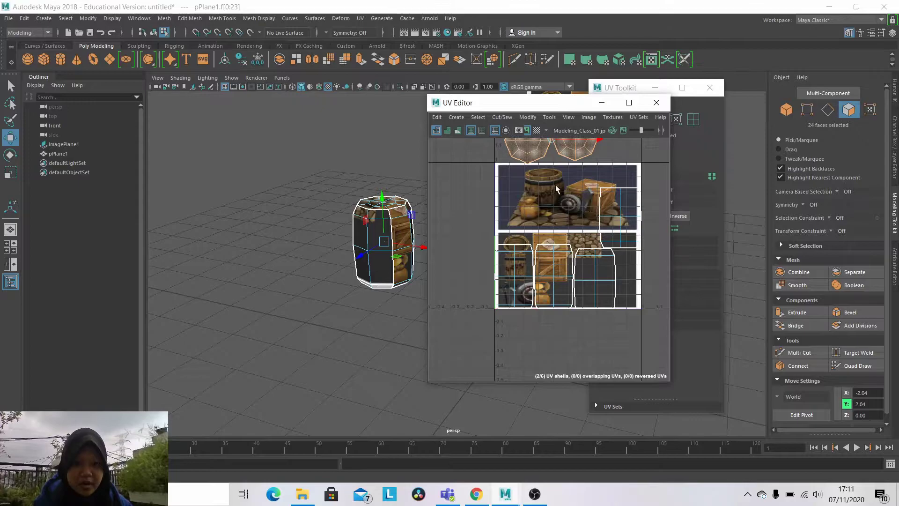
# Select the rectangular side shells and stack them with Stack Shells.
pyautogui.scroll(-2, 556, 192)
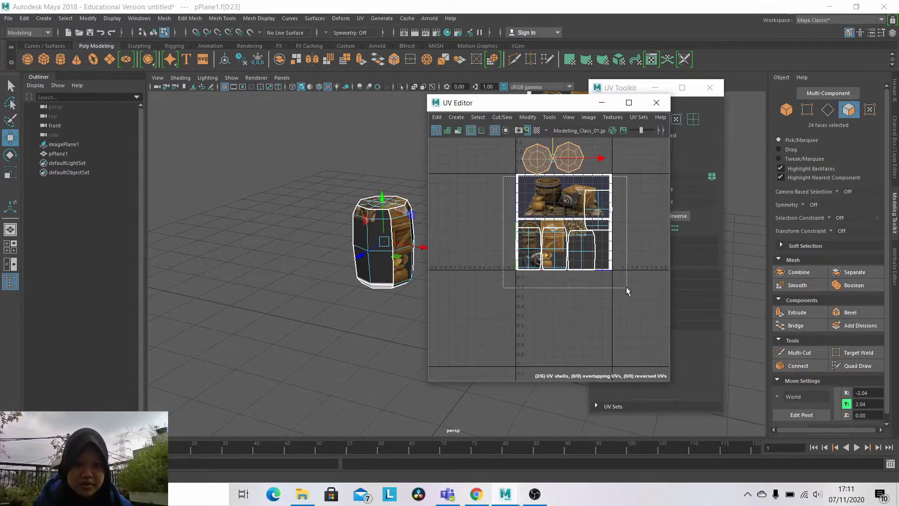
pyautogui.moveTo(504, 177); pyautogui.dragTo(625, 286)
pyautogui.scroll(2, 608, 254)
pyautogui.moveTo(515, 103); pyautogui.dragTo(389, 83)
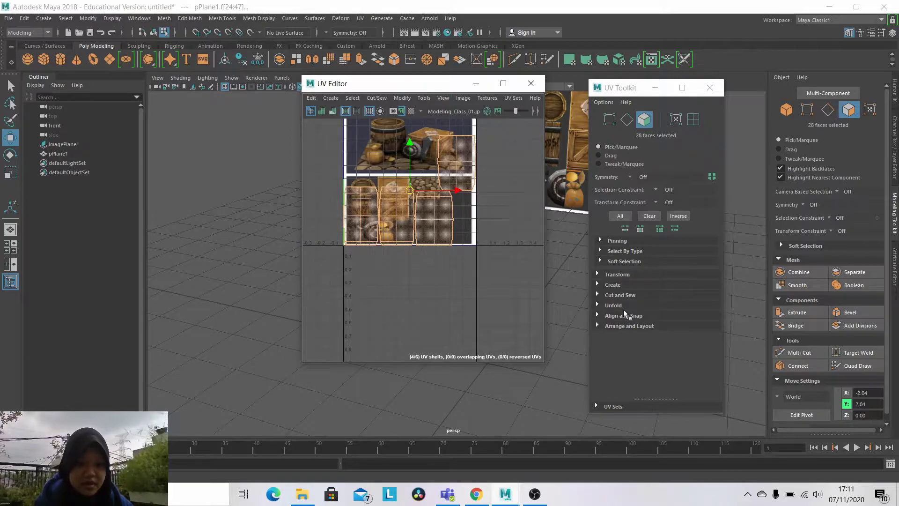
pyautogui.click(623, 326)
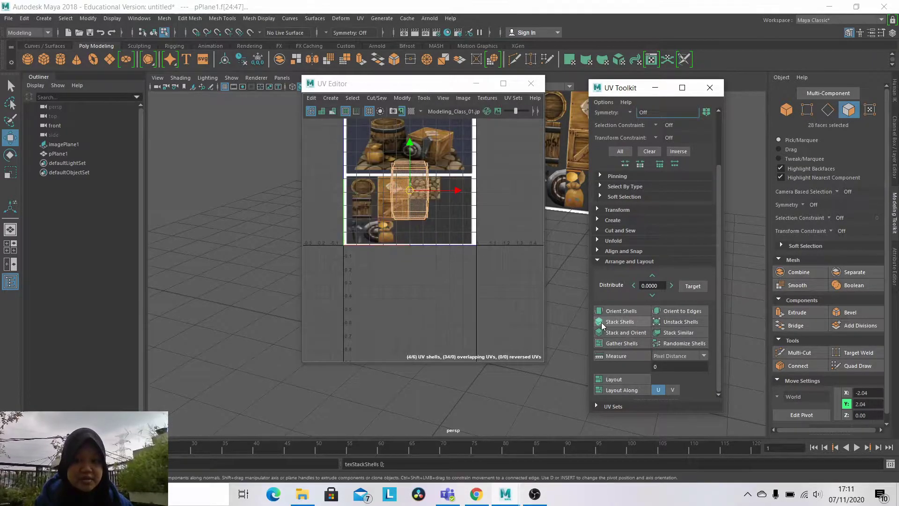
pyautogui.click(602, 326)
pyautogui.scroll(3, 375, 197)
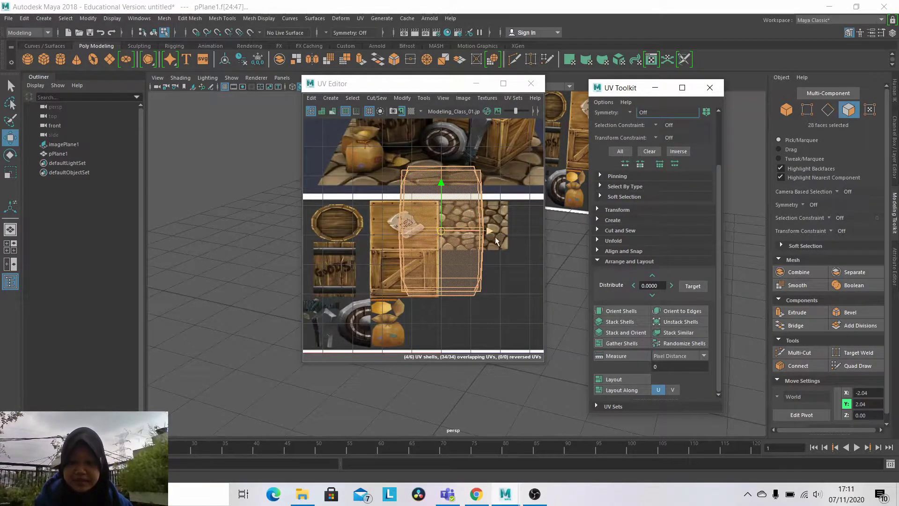
# Move the stacked side shells onto the barrel image and scale them to fit.
pyautogui.moveTo(484, 242); pyautogui.dragTo(387, 254)
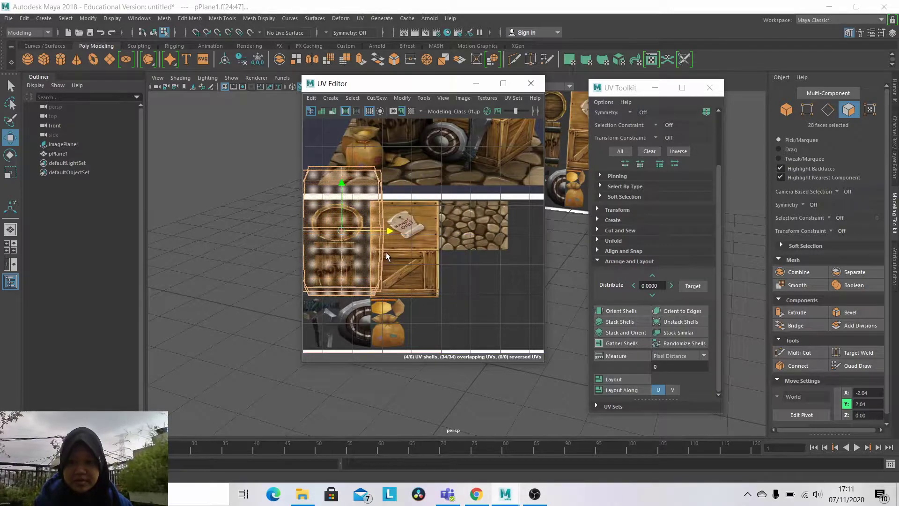
pyautogui.press('r')
pyautogui.moveTo(385, 265); pyautogui.dragTo(363, 253)
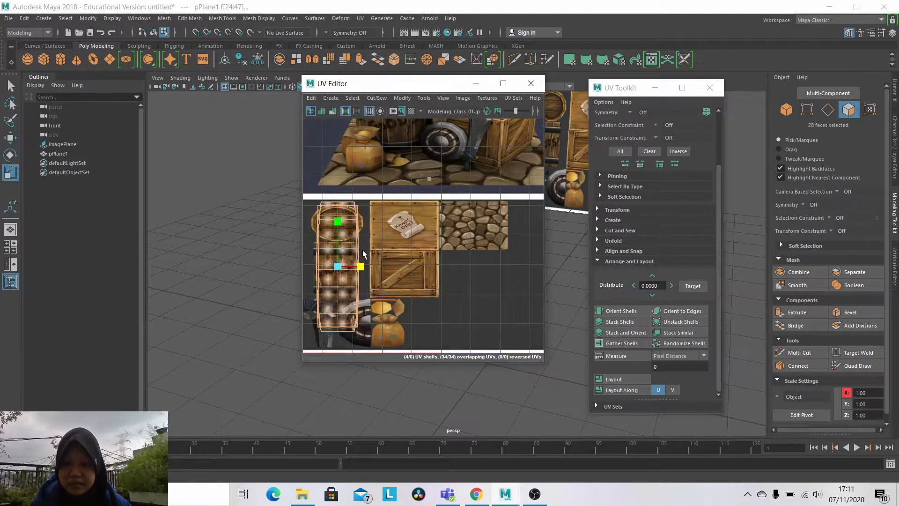
pyautogui.press('r')
pyautogui.scroll(4, 327, 262)
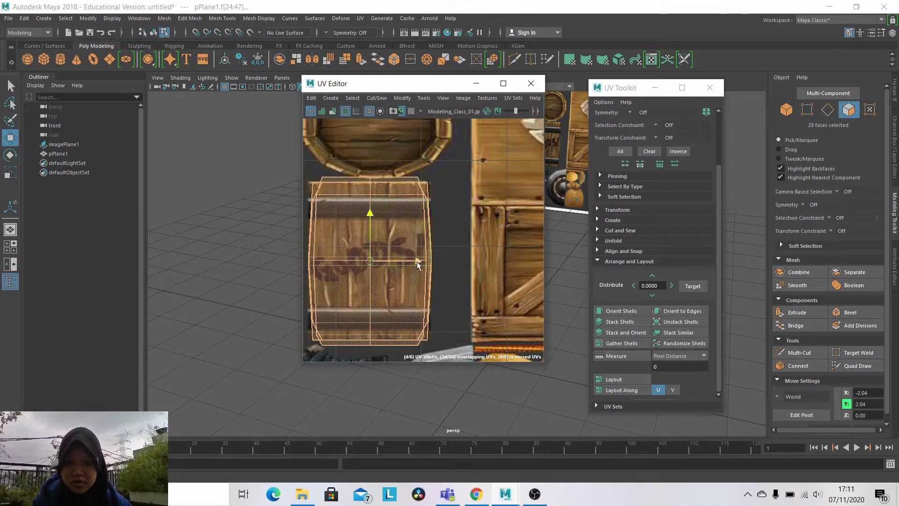
pyautogui.moveTo(367, 225); pyautogui.dragTo(367, 218)
pyautogui.press('w')
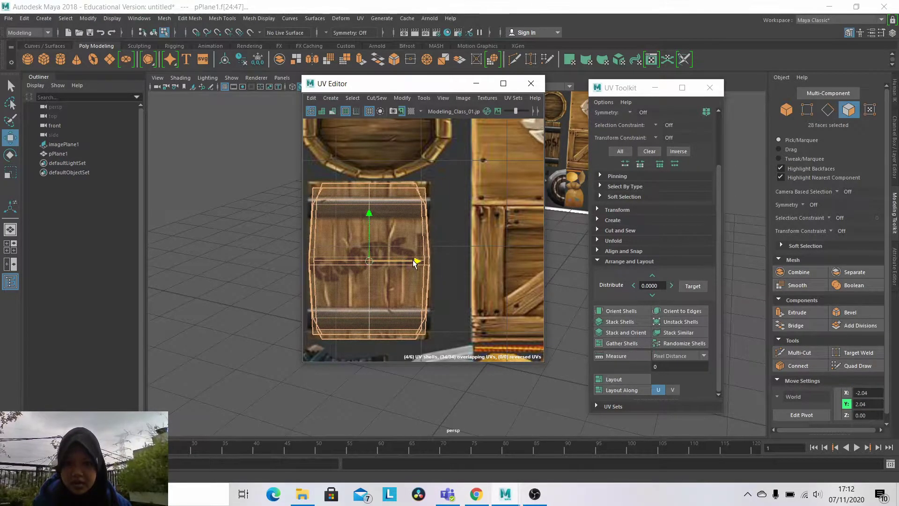
# Orbit around the barrel and select two side faces to inspect the texture.
pyautogui.moveTo(327, 83); pyautogui.dragTo(478, 127)
pyautogui.keyDown('alt'); pyautogui.moveTo(395, 185); pyautogui.dragTo(388, 131); pyautogui.keyUp('alt')
pyautogui.scroll(5, 328, 188)
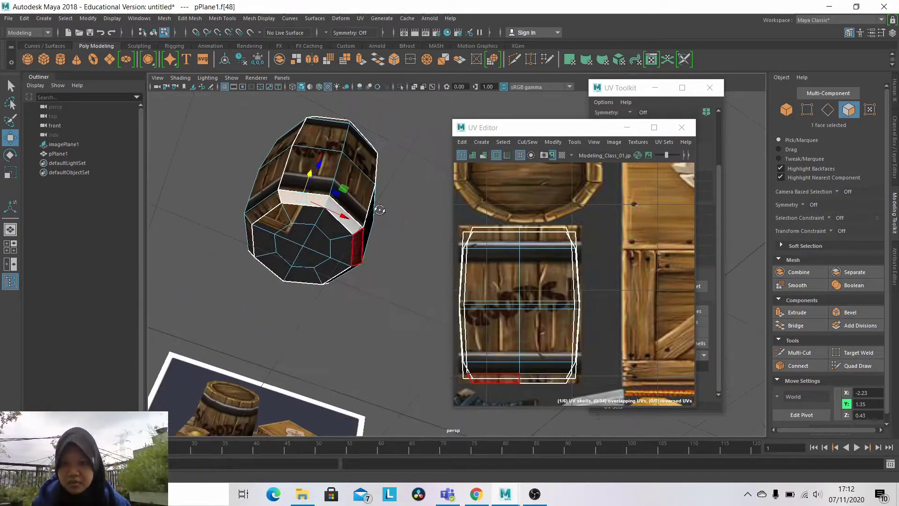
pyautogui.click(289, 198)
pyautogui.moveTo(290, 197)
pyautogui.keyDown('alt'); pyautogui.mouseDown()
pyautogui.moveTo(351, 199)
pyautogui.moveTo(328, 196)
pyautogui.mouseUp(); pyautogui.keyUp('alt')
pyautogui.keyDown('shift'); pyautogui.click(281, 196); pyautogui.keyUp('shift')
pyautogui.scroll(-5, 567, 259)
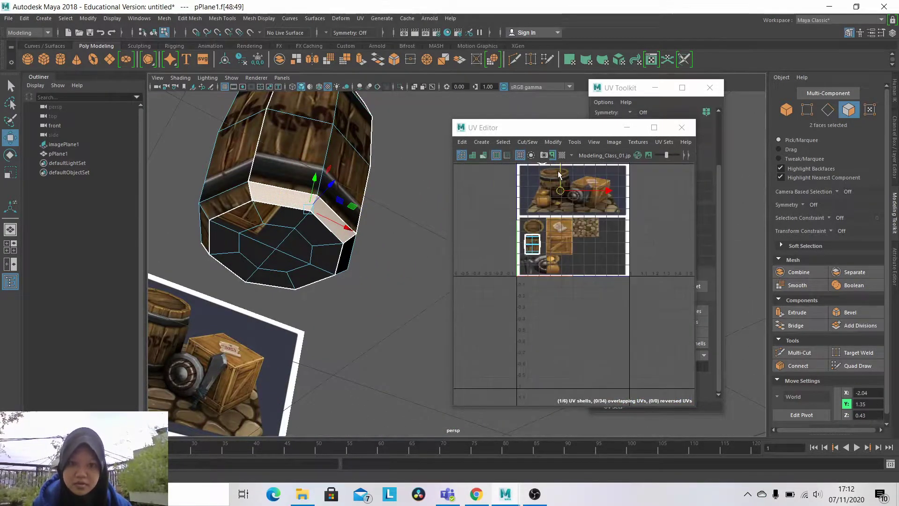
# Close the UV windows, undo the recent selection changes, and reopen the UV Editor.
pyautogui.click(681, 127)
pyautogui.click(710, 87)
pyautogui.hotkey('ctrl', 'z')
pyautogui.hotkey('ctrl', 'z')
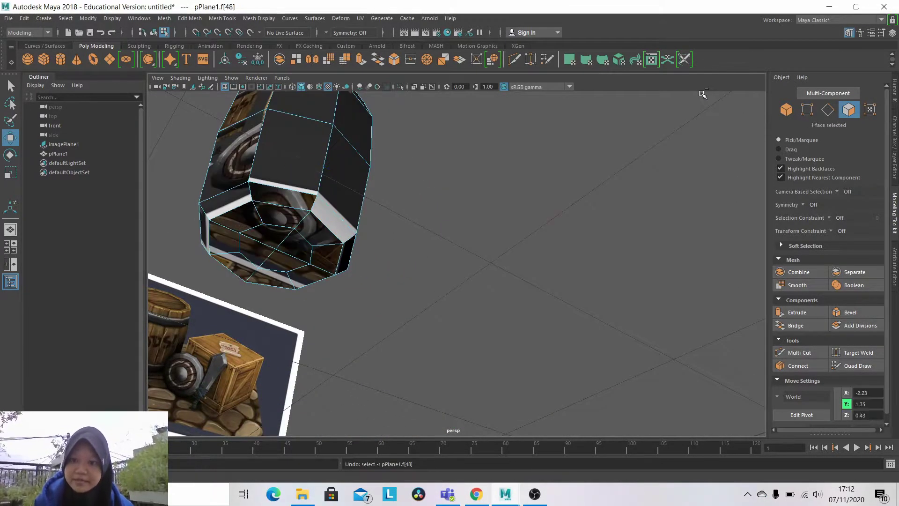
pyautogui.hotkey('ctrl', 'z')
pyautogui.hotkey('ctrl', 'z')
pyautogui.click(651, 59)
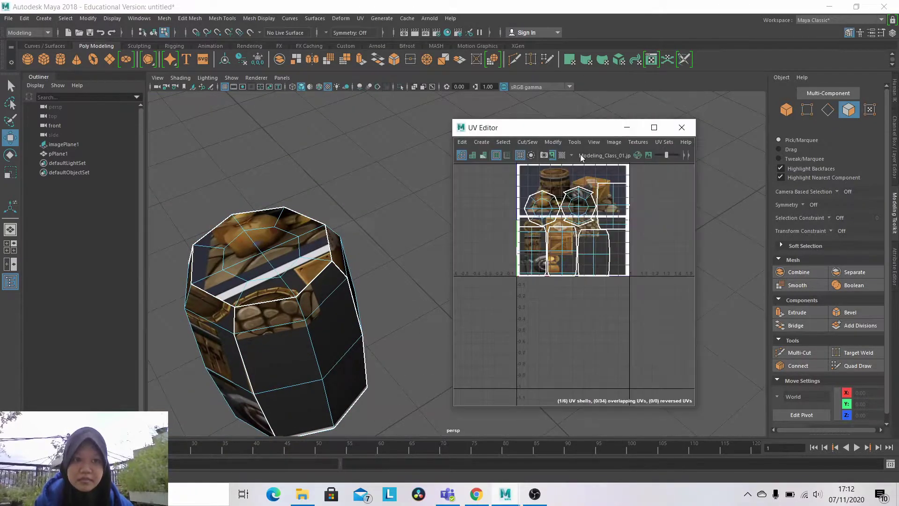
pyautogui.hotkey('ctrl', 'z')
pyautogui.hotkey('ctrl', 'z')
pyautogui.hotkey('ctrl', 'z')
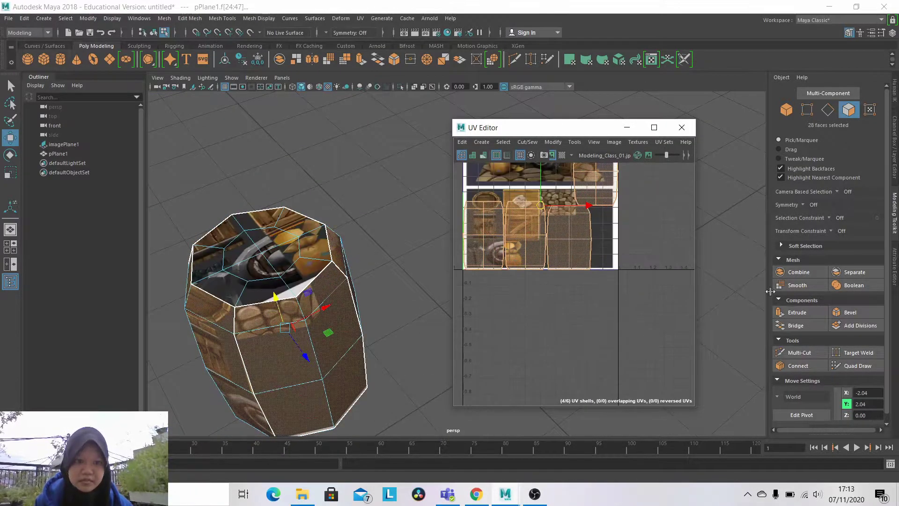
pyautogui.hotkey('ctrl', 'z')
pyautogui.click(710, 87)
# Rescale and narrow the side shells over the barrel image, then orbit to check the texture.
pyautogui.press('r')
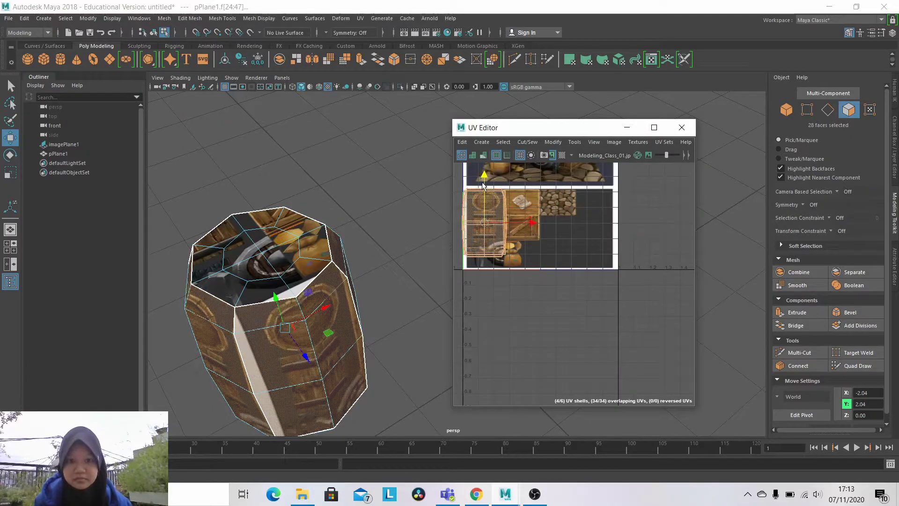
pyautogui.moveTo(510, 220)
pyautogui.mouseDown()
pyautogui.moveTo(526, 201)
pyautogui.moveTo(528, 229)
pyautogui.mouseUp()
pyautogui.scroll(5, 515, 220)
pyautogui.scroll(2, 526, 202)
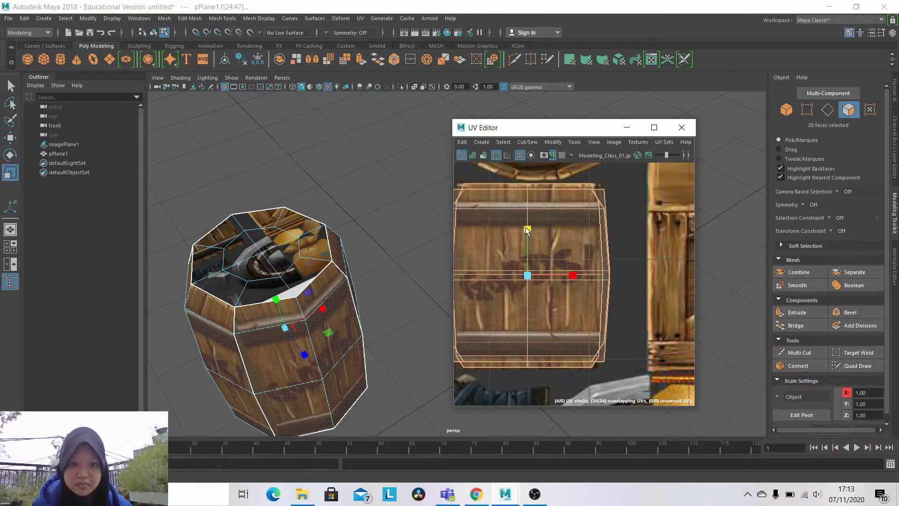
pyautogui.scroll(-1, 576, 268)
pyautogui.moveTo(576, 268); pyautogui.dragTo(569, 268)
pyautogui.press('w')
pyautogui.keyDown('alt'); pyautogui.moveTo(356, 243); pyautogui.dragTo(304, 234); pyautogui.keyUp('alt')
pyautogui.scroll(-5, 327, 234)
pyautogui.scroll(-3, 514, 198)
# Move the cap shells onto the barrel-lid image and shrink them onto it.
pyautogui.scroll(-3, 514, 199)
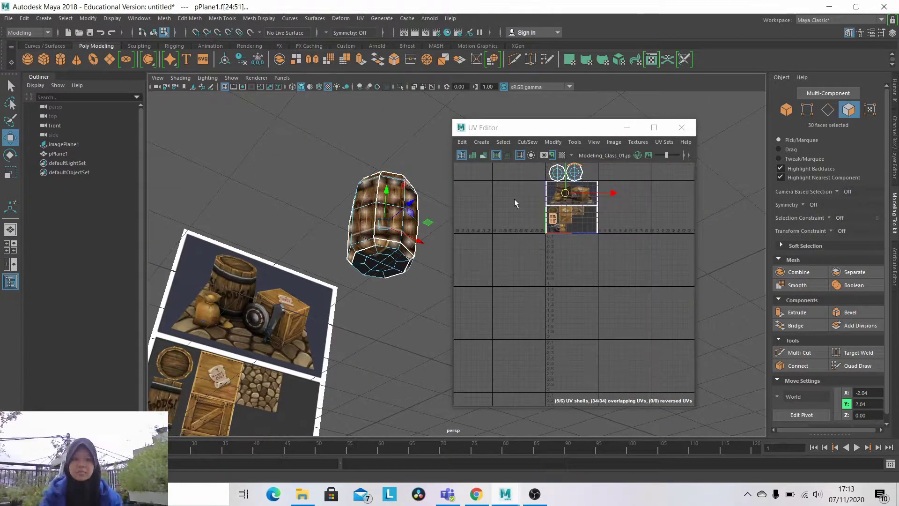
pyautogui.scroll(5, 563, 187)
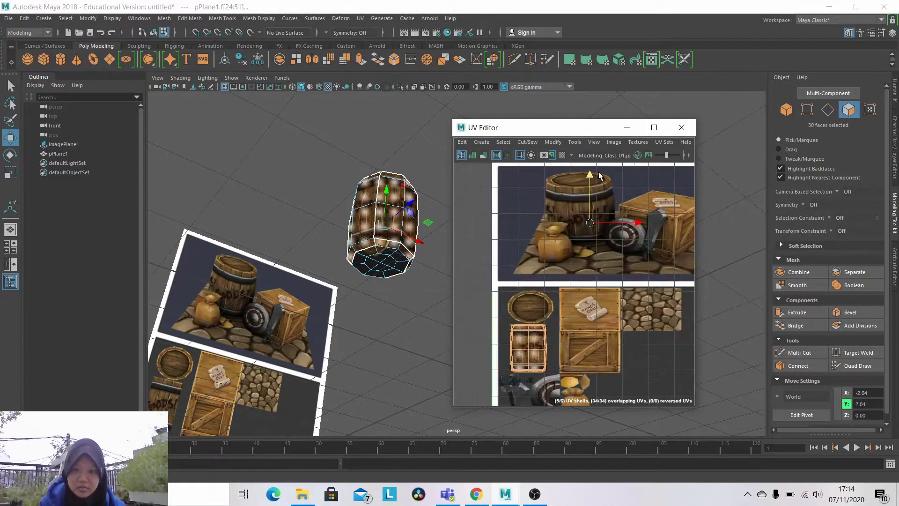
pyautogui.moveTo(365, 206)
pyautogui.keyDown('alt'); pyautogui.mouseDown()
pyautogui.moveTo(386, 235)
pyautogui.moveTo(388, 202)
pyautogui.mouseUp(); pyautogui.keyUp('alt')
pyautogui.scroll(-3, 571, 234)
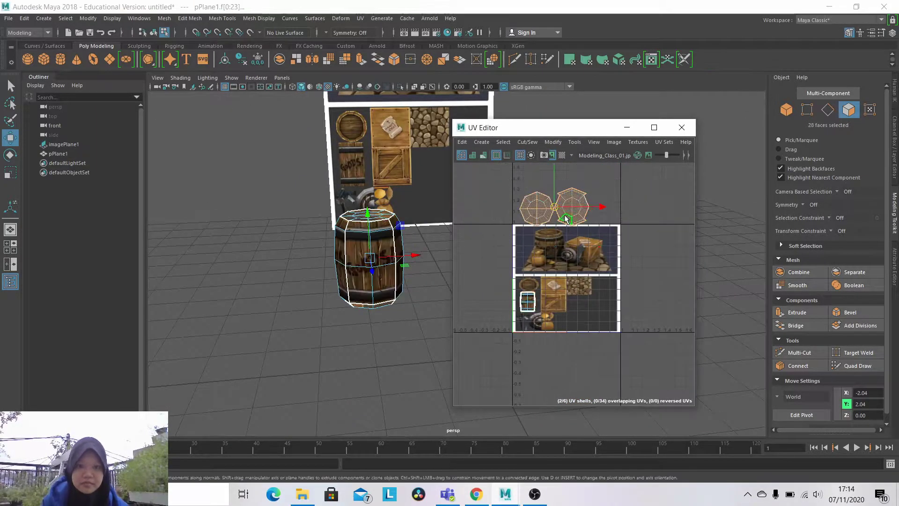
pyautogui.moveTo(551, 204); pyautogui.dragTo(533, 281)
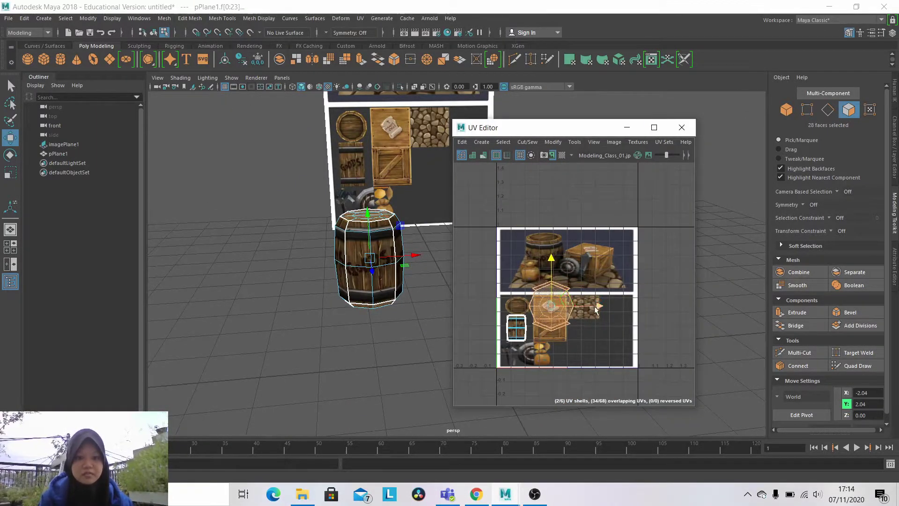
pyautogui.scroll(5, 580, 294)
pyautogui.scroll(3, 581, 294)
pyautogui.moveTo(609, 262); pyautogui.dragTo(580, 281)
# Scale the cap shells to fit the round lid, then close the UV Editor and deselect.
pyautogui.keyDown('alt'); pyautogui.moveTo(421, 210); pyautogui.dragTo(376, 239); pyautogui.keyUp('alt')
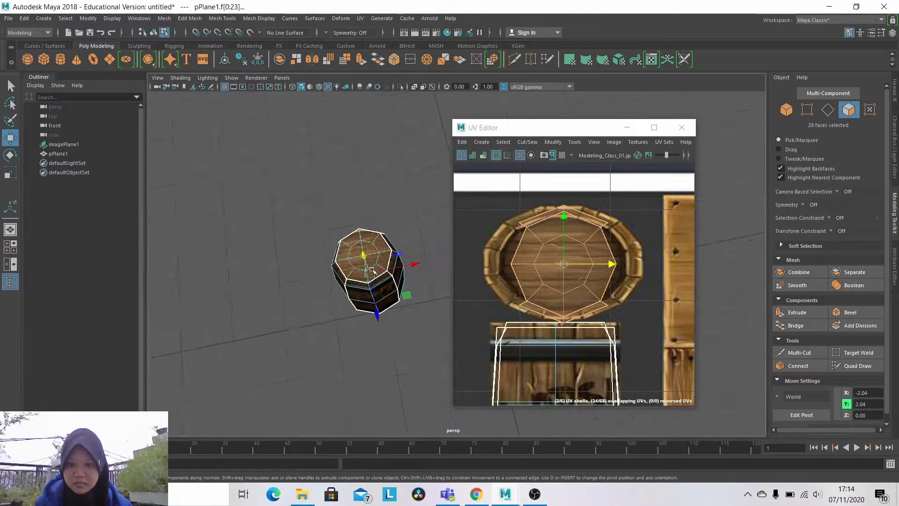
pyautogui.scroll(4, 376, 239)
pyautogui.press('r')
pyautogui.moveTo(609, 264); pyautogui.dragTo(628, 273)
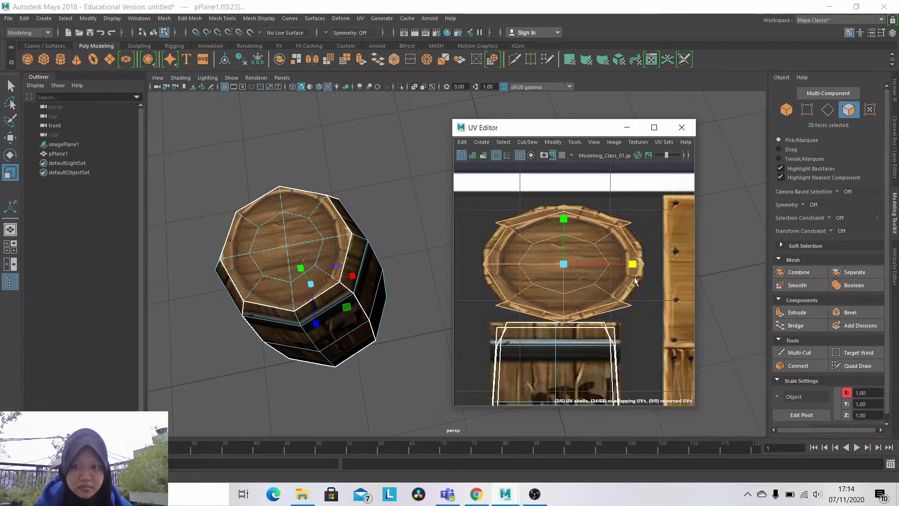
pyautogui.moveTo(564, 218); pyautogui.dragTo(564, 223)
pyautogui.moveTo(415, 193)
pyautogui.keyDown('alt'); pyautogui.mouseDown()
pyautogui.moveTo(457, 293)
pyautogui.moveTo(449, 262)
pyautogui.mouseUp(); pyautogui.keyUp('alt')
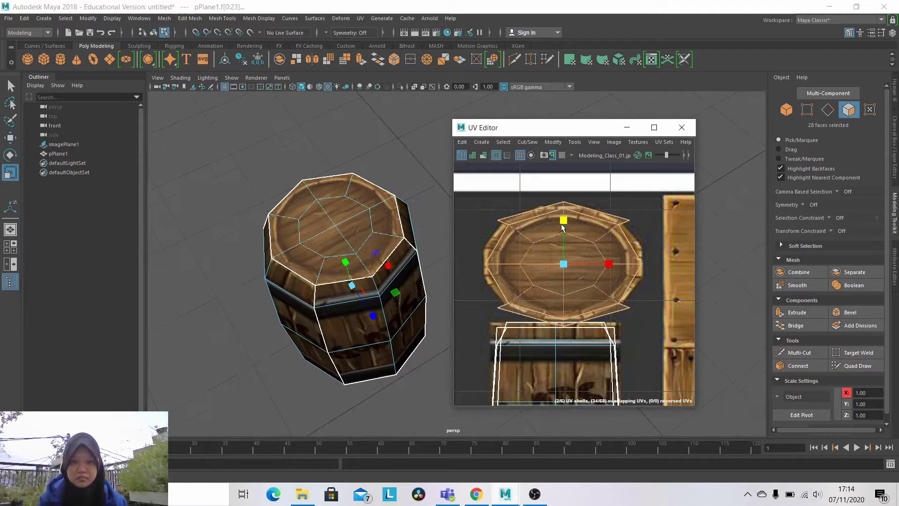
pyautogui.moveTo(609, 263); pyautogui.dragTo(622, 264)
pyautogui.click(682, 127)
pyautogui.click(553, 136)
pyautogui.moveTo(554, 137)
pyautogui.keyDown('alt'); pyautogui.mouseDown()
pyautogui.moveTo(514, 209)
pyautogui.moveTo(510, 234)
pyautogui.mouseUp(); pyautogui.keyUp('alt')
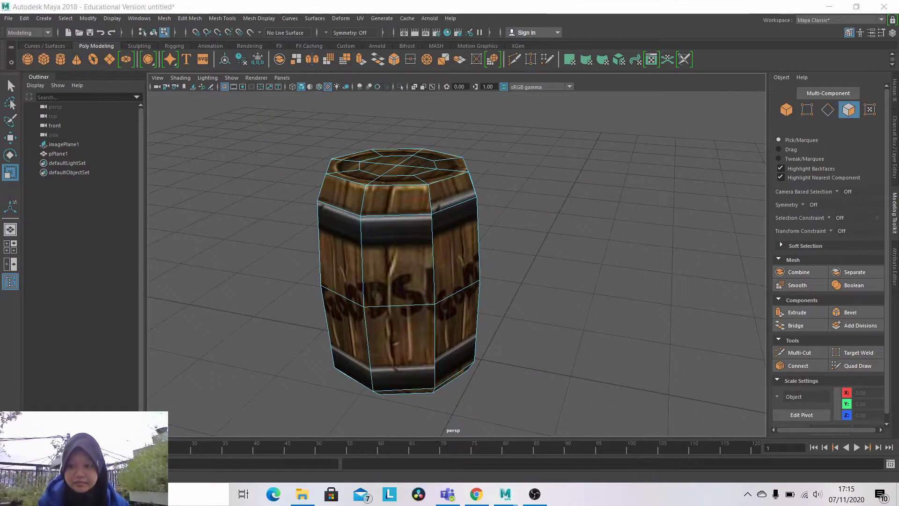
# In face mode, shift-select several side faces around the barrel.
pyautogui.moveTo(304, 391)
pyautogui.keyDown('alt'); pyautogui.mouseDown()
pyautogui.moveTo(351, 377)
pyautogui.moveTo(423, 388)
pyautogui.mouseUp(); pyautogui.keyUp('alt')
pyautogui.click(562, 182)
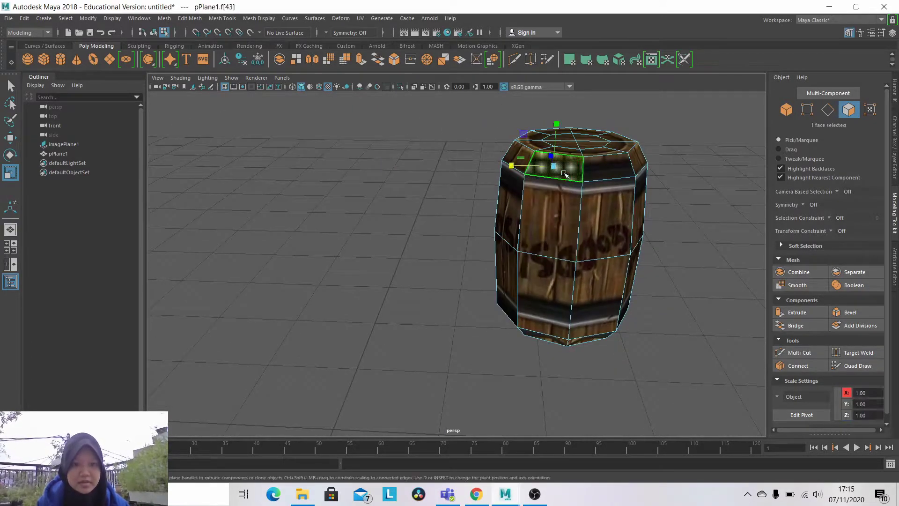
pyautogui.keyDown('shift'); pyautogui.click(601, 211); pyautogui.keyUp('shift')
pyautogui.keyDown('shift'); pyautogui.click(548, 211); pyautogui.keyUp('shift')
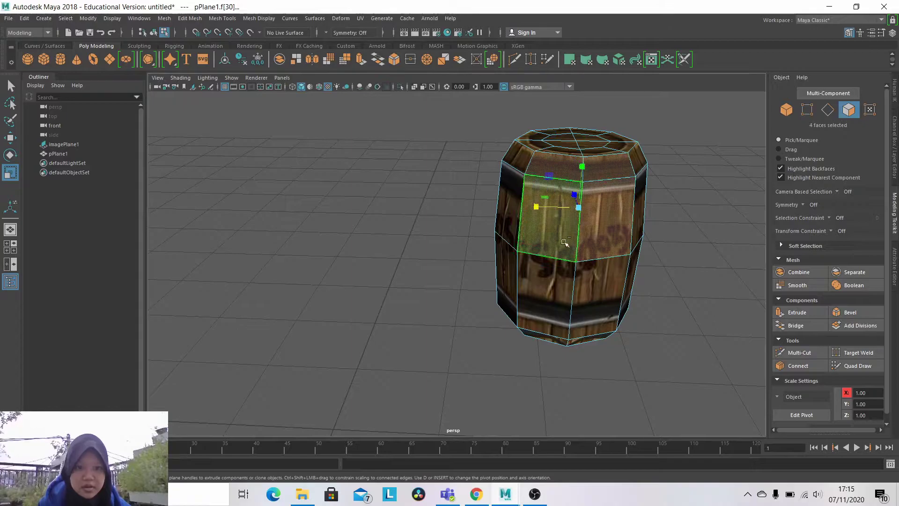
pyautogui.keyDown('shift'); pyautogui.click(542, 294); pyautogui.keyUp('shift')
pyautogui.keyDown('shift'); pyautogui.click(603, 281); pyautogui.keyUp('shift')
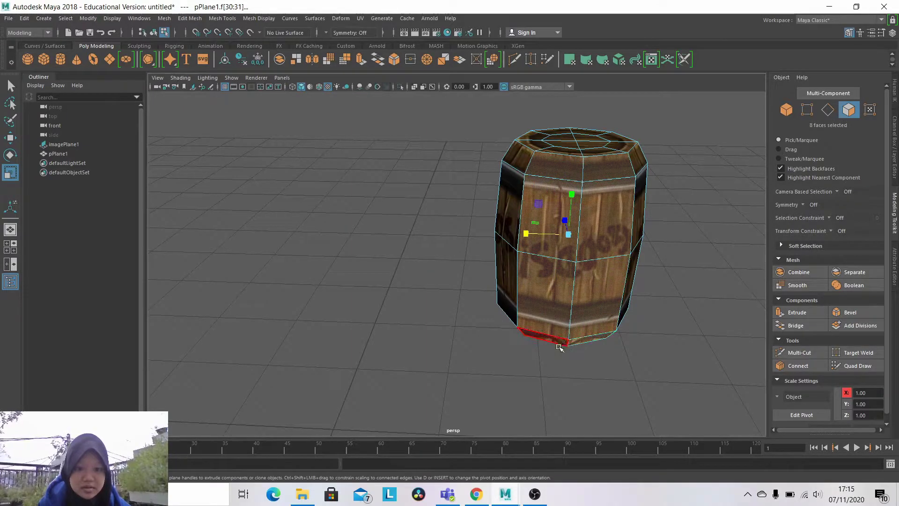
# Drop an unwanted face from the selection and open the UV Editor for the chosen faces.
pyautogui.moveTo(483, 307)
pyautogui.keyDown('alt'); pyautogui.mouseDown()
pyautogui.moveTo(596, 343)
pyautogui.moveTo(728, 263)
pyautogui.moveTo(732, 238)
pyautogui.moveTo(428, 370)
pyautogui.mouseUp(); pyautogui.keyUp('alt')
pyautogui.keyDown('shift'); pyautogui.click(488, 321); pyautogui.keyUp('shift')
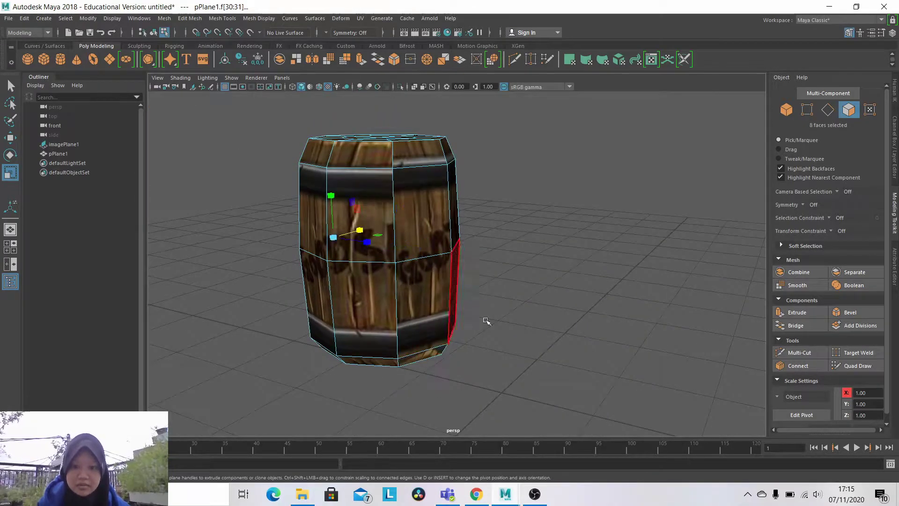
pyautogui.moveTo(487, 321)
pyautogui.keyDown('alt'); pyautogui.mouseDown()
pyautogui.moveTo(580, 305)
pyautogui.moveTo(558, 319)
pyautogui.mouseUp(); pyautogui.keyUp('alt')
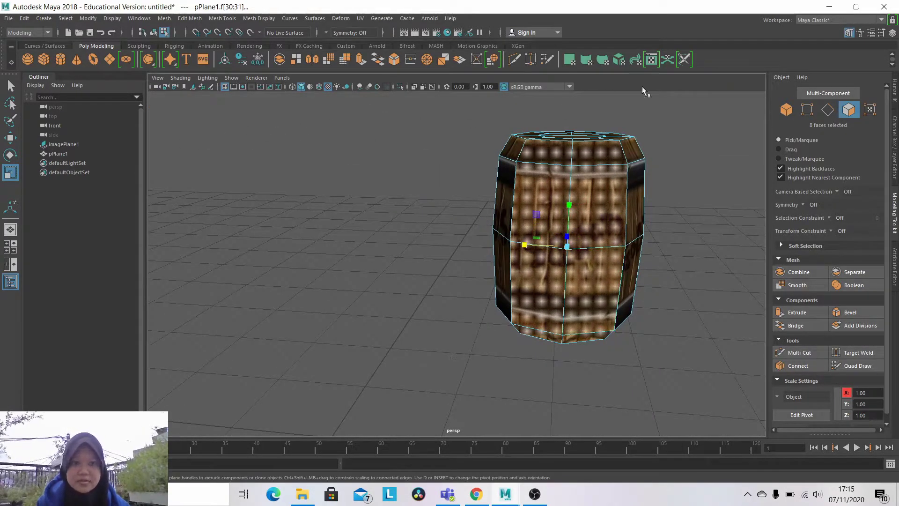
pyautogui.click(651, 60)
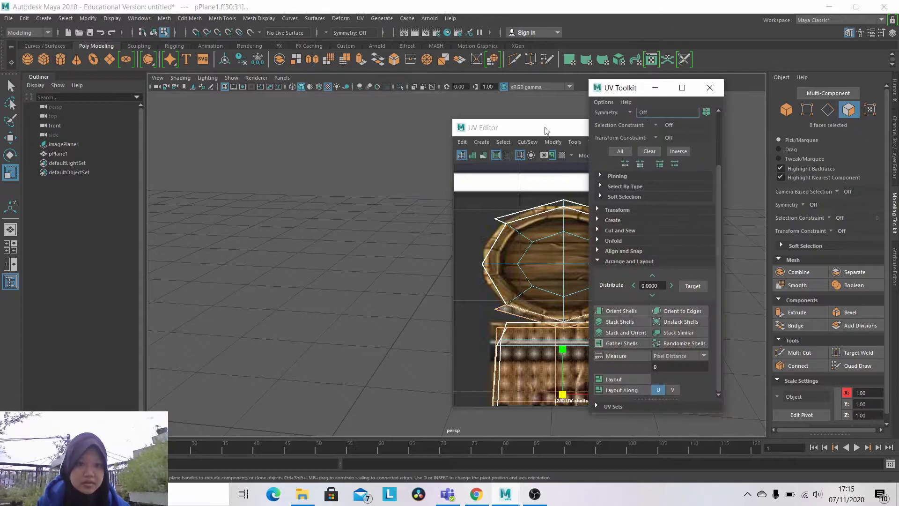
# Expand the Transform section in the UV Toolkit and collapse the extra tool options.
pyautogui.click(613, 262)
pyautogui.click(617, 209)
pyautogui.scroll(-3, 625, 221)
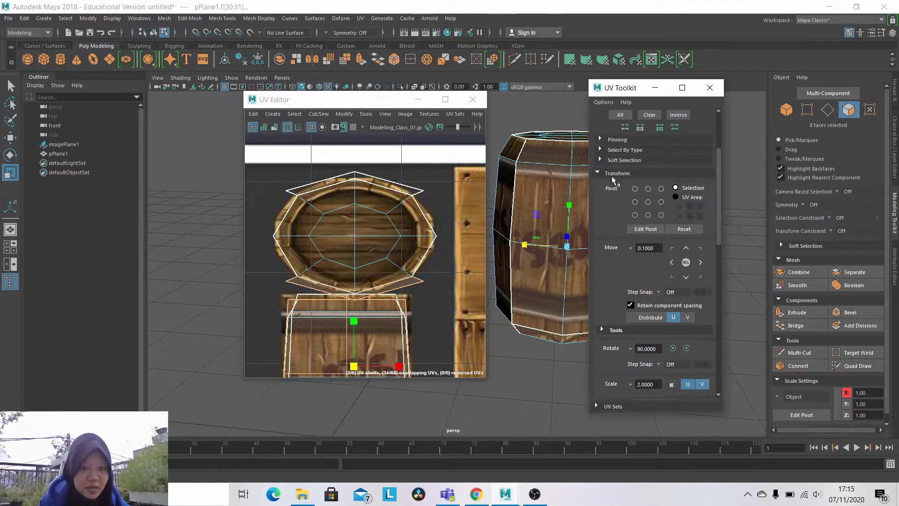
pyautogui.scroll(-4, 618, 256)
pyautogui.click(608, 275)
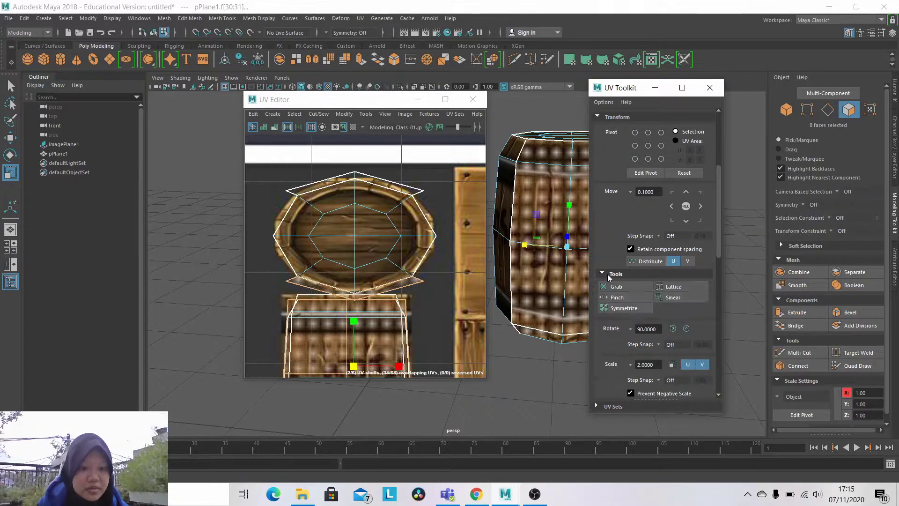
pyautogui.scroll(-4, 641, 269)
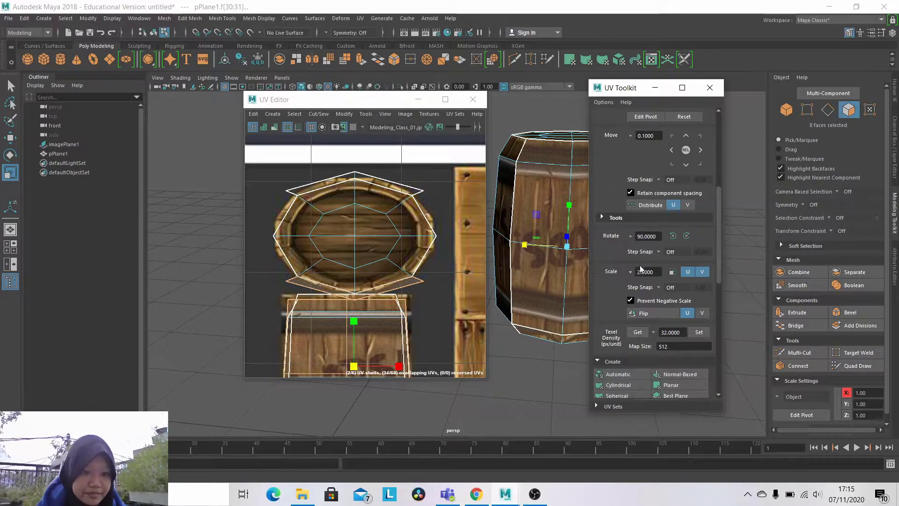
# Flip the selected side UVs, toggling between U and V, until the GOODS lettering reads correctly.
pyautogui.click(661, 313)
pyautogui.click(697, 314)
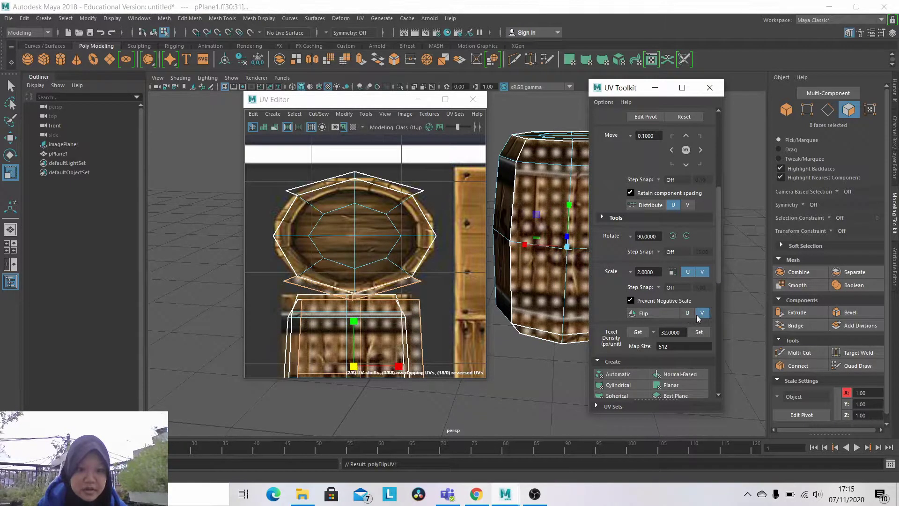
pyautogui.click(662, 311)
pyautogui.click(669, 316)
pyautogui.click(660, 315)
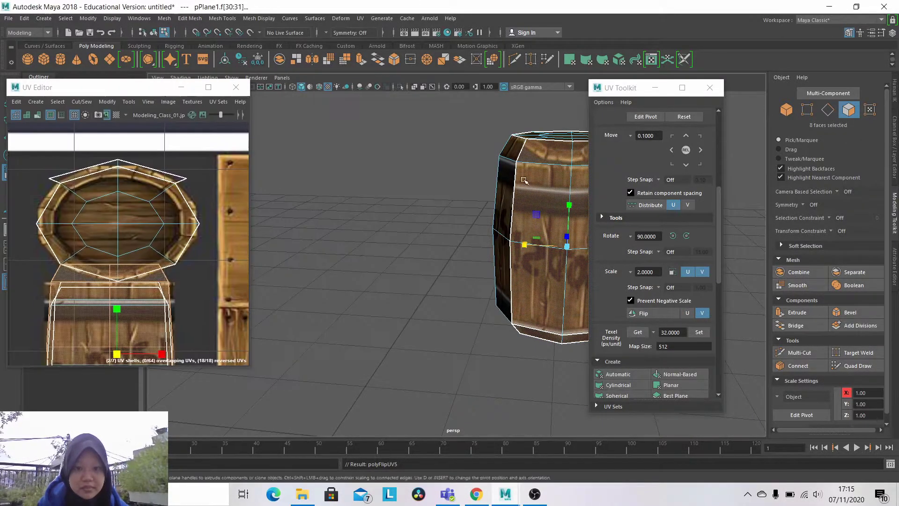
pyautogui.click(656, 313)
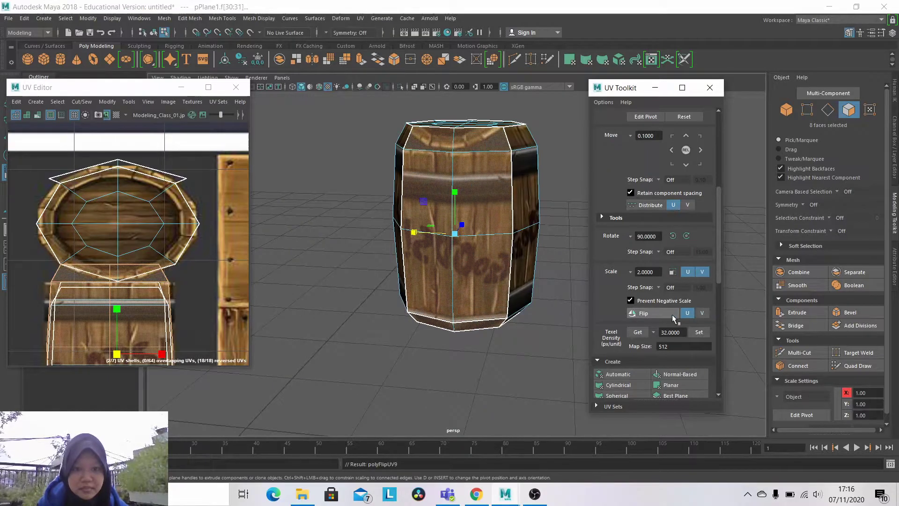
pyautogui.click(672, 313)
pyautogui.click(654, 313)
pyautogui.click(687, 313)
pyautogui.click(678, 312)
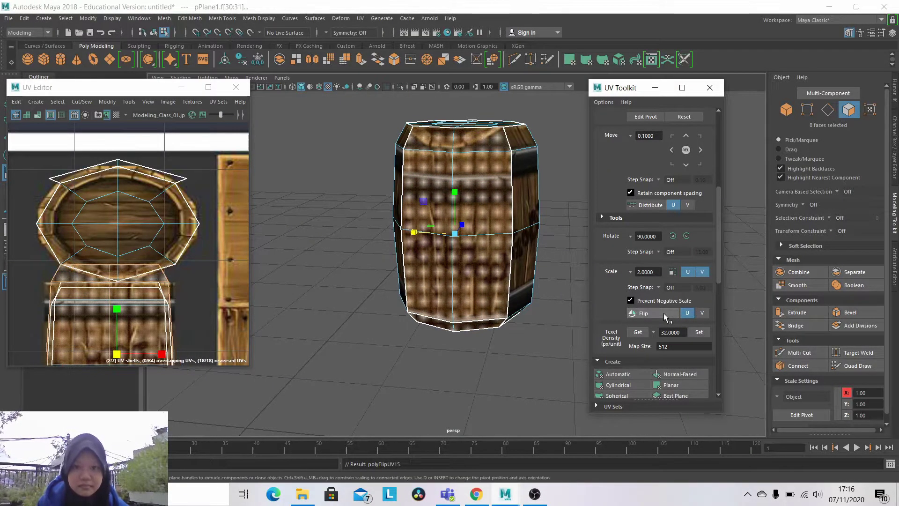
pyautogui.click(664, 313)
pyautogui.click(702, 313)
pyautogui.click(661, 312)
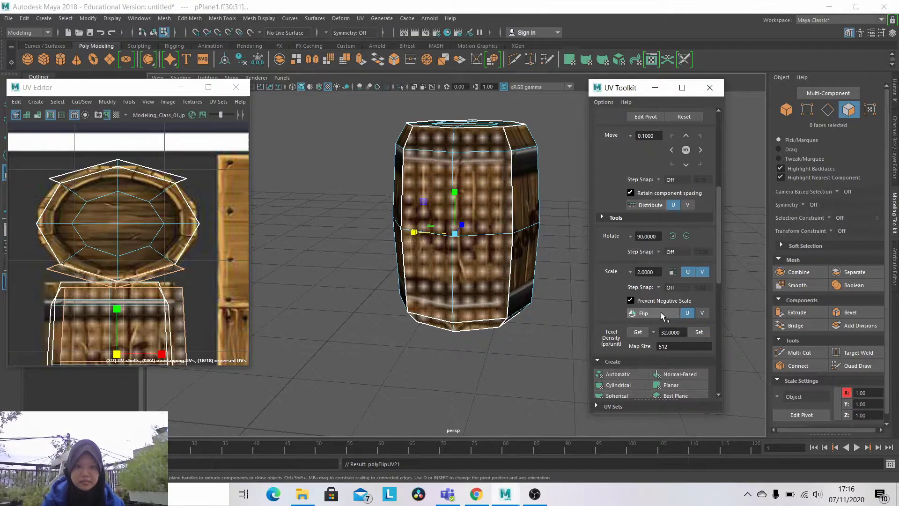
pyautogui.click(660, 313)
pyautogui.click(660, 314)
pyautogui.click(687, 313)
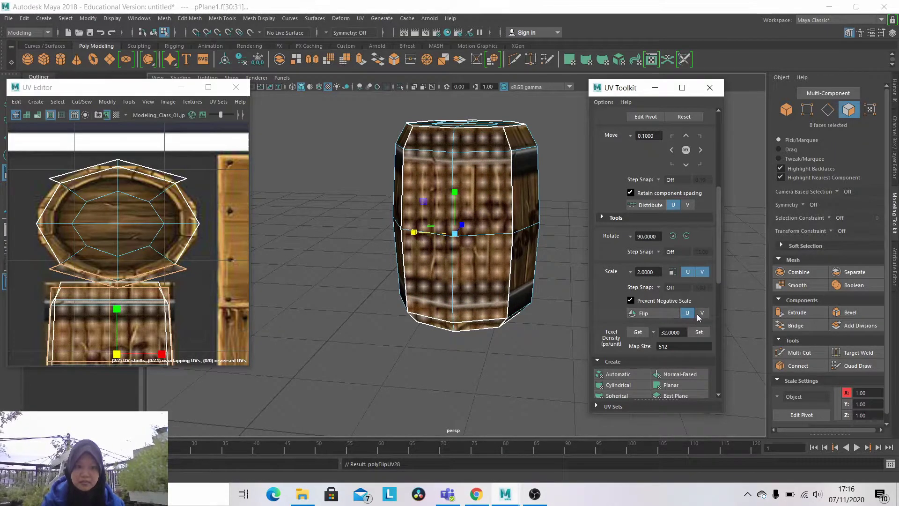
# Return to the Move tool and orbit to face the barrel's front.
pyautogui.scroll(-2, 163, 240)
pyautogui.press('w')
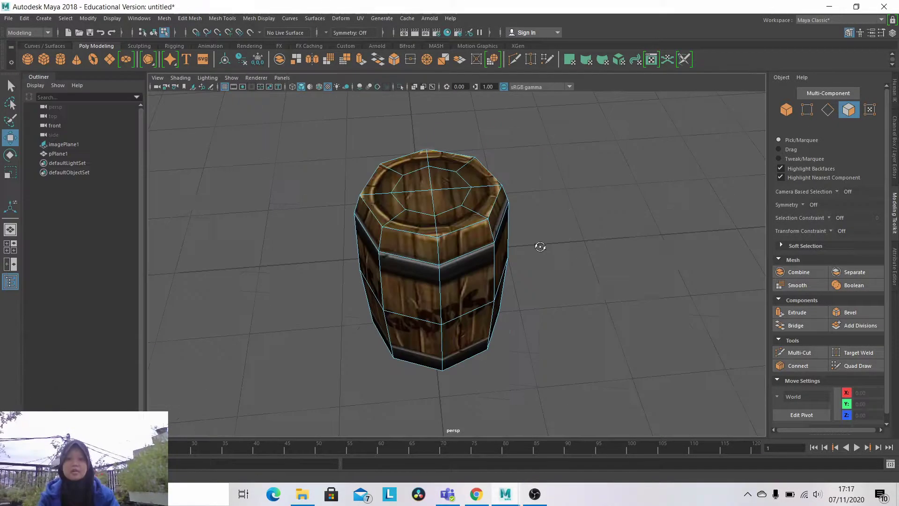
pyautogui.moveTo(537, 244)
pyautogui.keyDown('alt'); pyautogui.mouseDown()
pyautogui.moveTo(537, 206)
pyautogui.moveTo(544, 214)
pyautogui.mouseUp(); pyautogui.keyUp('alt')
# Insert horizontal edge loops along the top and bottom bands with Multi-Cut in front view.
pyautogui.click(808, 358)
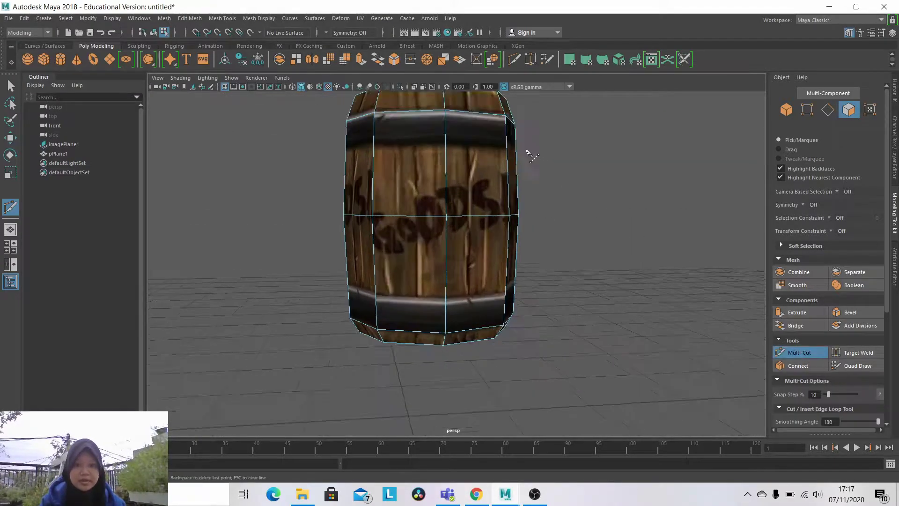
pyautogui.scroll(2, 528, 154)
pyautogui.keyDown('alt'); pyautogui.moveTo(528, 154); pyautogui.dragTo(478, 175); pyautogui.keyUp('alt')
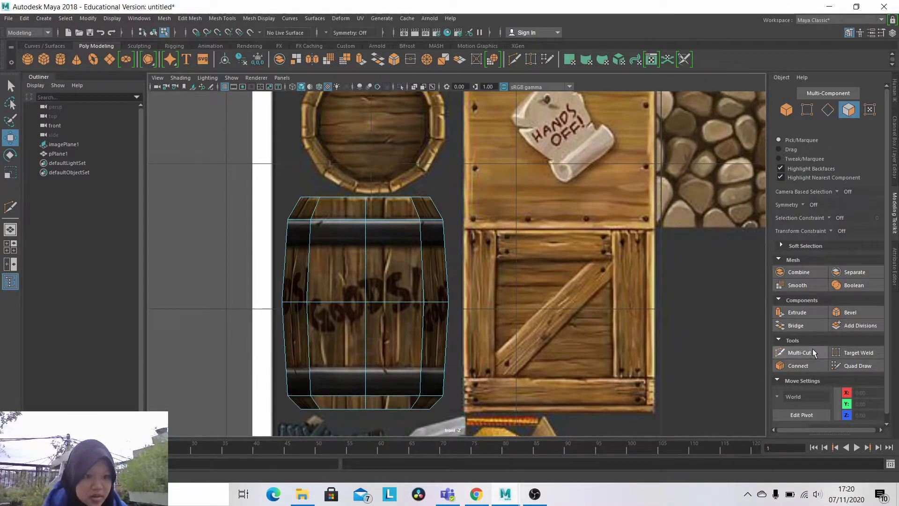
pyautogui.click(812, 352)
pyautogui.scroll(2, 331, 214)
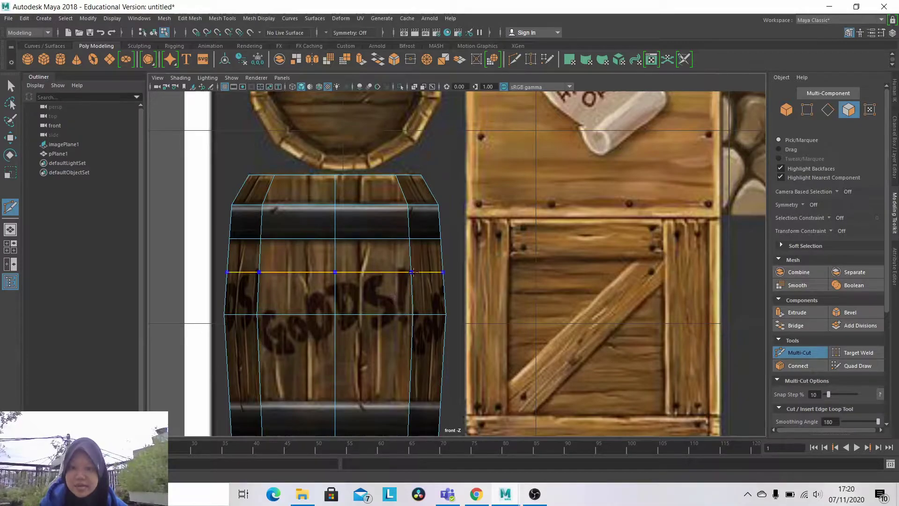
pyautogui.keyDown('alt'); pyautogui.moveTo(432, 273); pyautogui.dragTo(452, 189, button='middle'); pyautogui.keyUp('alt')
pyautogui.press('space')
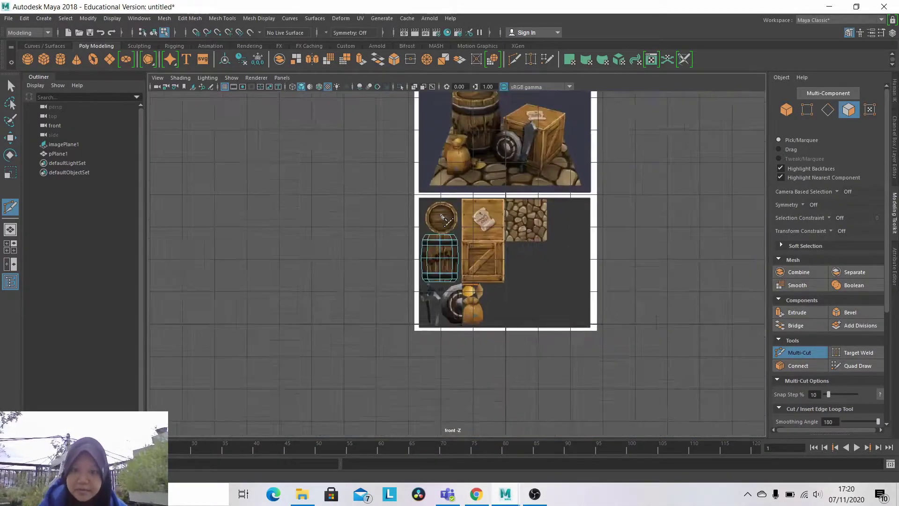
# Return to the Select tool in perspective view, with face selection mode active.
pyautogui.click(779, 356)
pyautogui.press('F8')
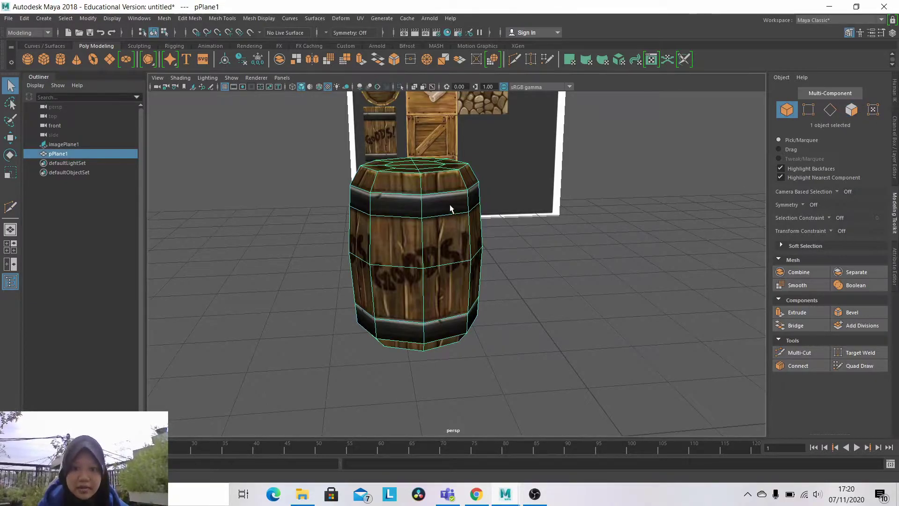
pyautogui.click(848, 111)
# Double-click to select the bottom band face ring, then add the top band ring.
pyautogui.click(432, 211)
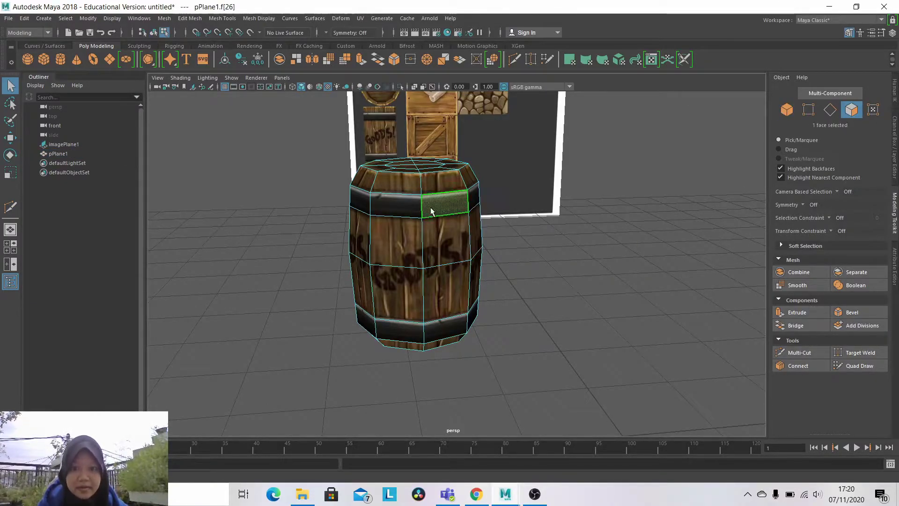
pyautogui.keyDown('shift'); pyautogui.doubleClick(395, 211); pyautogui.keyUp('shift')
pyautogui.keyDown('alt'); pyautogui.moveTo(580, 182); pyautogui.dragTo(468, 262); pyautogui.keyUp('alt')
pyautogui.keyDown('shift'); pyautogui.click(442, 324); pyautogui.keyUp('shift')
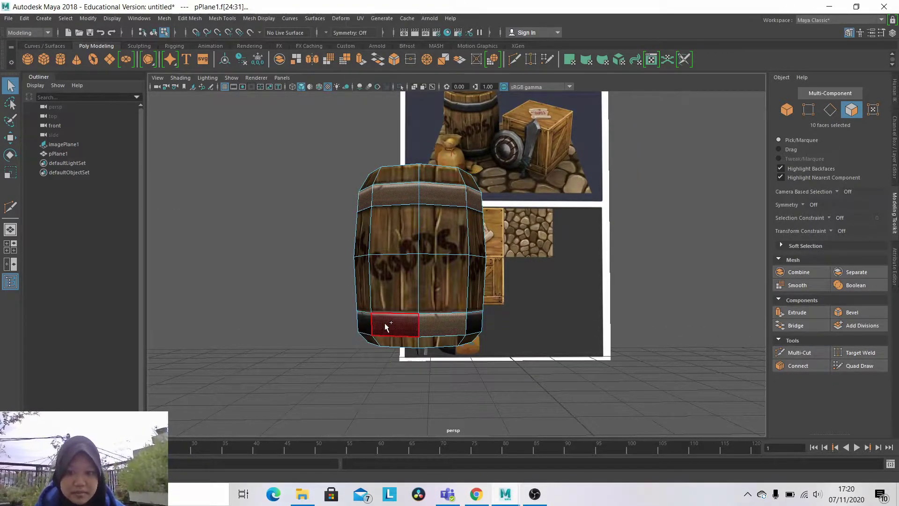
pyautogui.hotkey('ctrl', 'shift', 'a')
pyautogui.hotkey('ctrl', 'z')
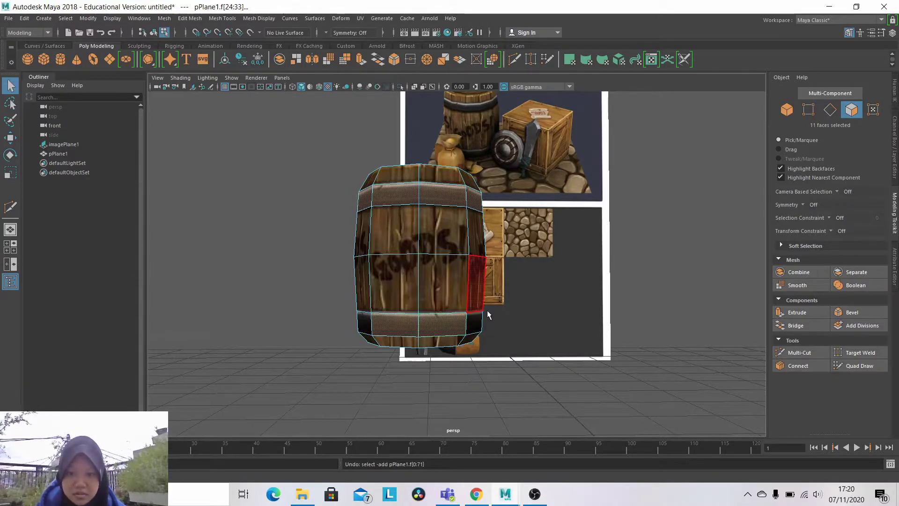
pyautogui.click(560, 262)
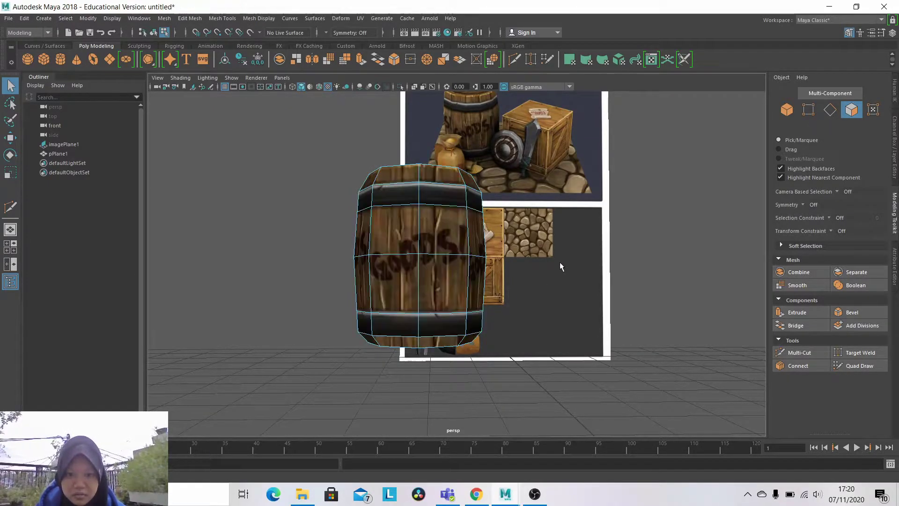
pyautogui.keyDown('shift'); pyautogui.doubleClick(405, 329); pyautogui.keyUp('shift')
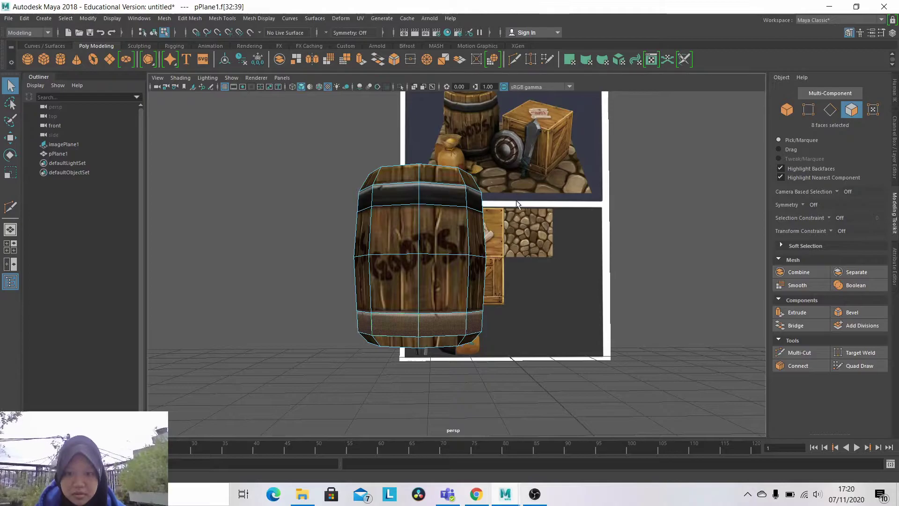
pyautogui.keyDown('alt'); pyautogui.moveTo(520, 204); pyautogui.dragTo(581, 219); pyautogui.keyUp('alt')
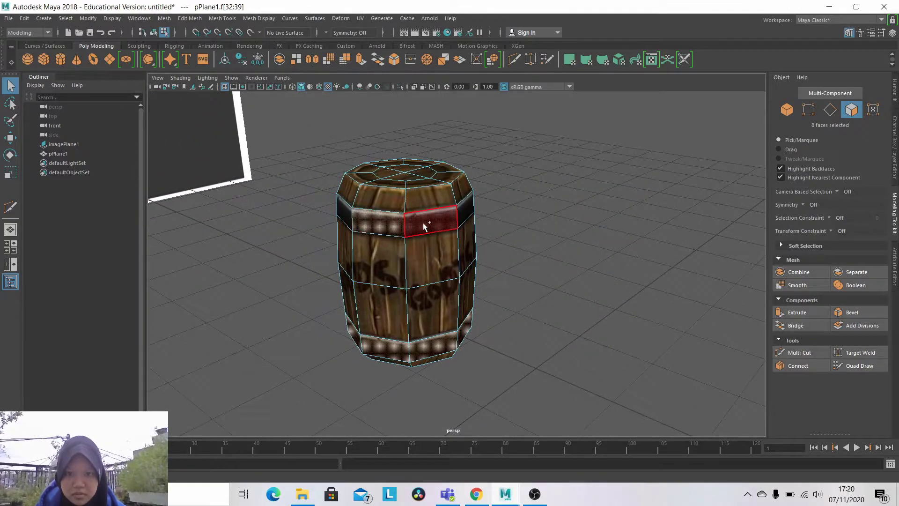
pyautogui.keyDown('shift'); pyautogui.doubleClick(441, 223); pyautogui.keyUp('shift')
pyautogui.moveTo(569, 187)
pyautogui.keyDown('alt'); pyautogui.mouseDown()
pyautogui.moveTo(525, 164)
pyautogui.moveTo(537, 156)
pyautogui.moveTo(536, 171)
pyautogui.mouseUp(); pyautogui.keyUp('alt')
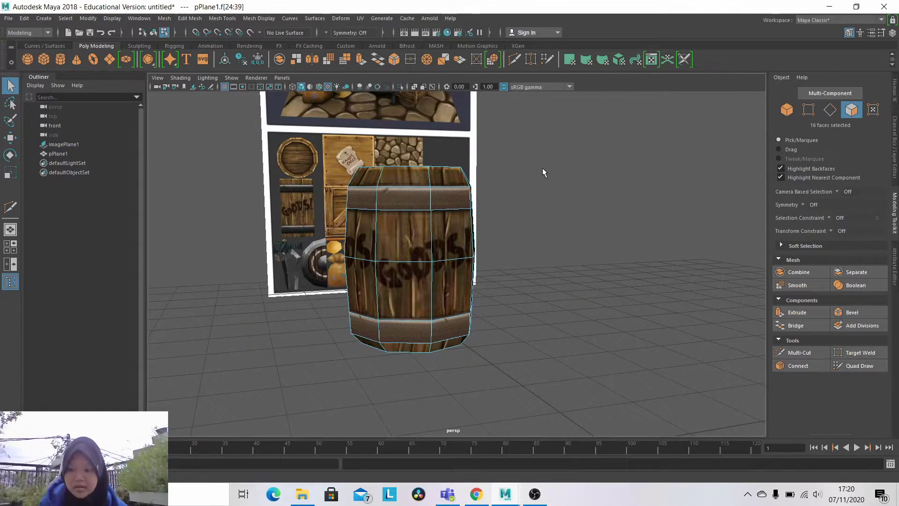
# Extrude the 16 band faces outward with Thickness 0.02, then deselect.
pyautogui.hotkey('ctrl', 'e')
pyautogui.write('0.02')
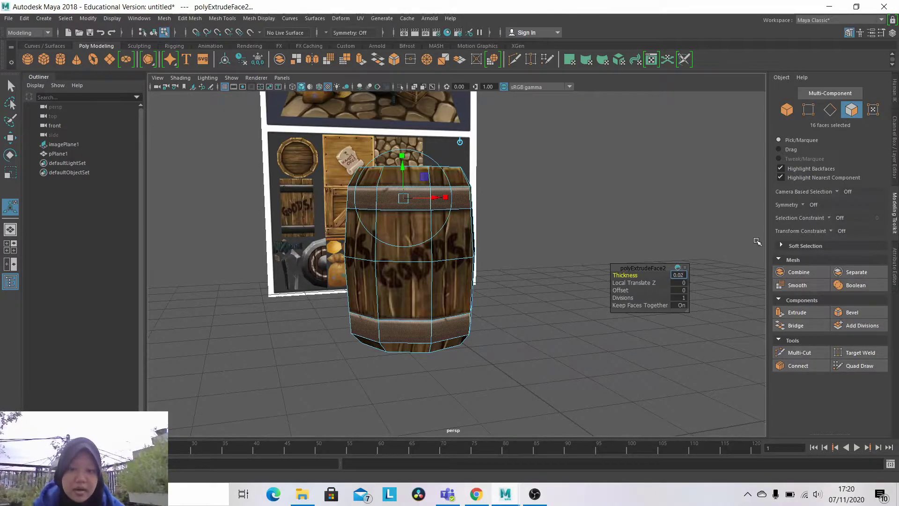
pyautogui.press('Return')
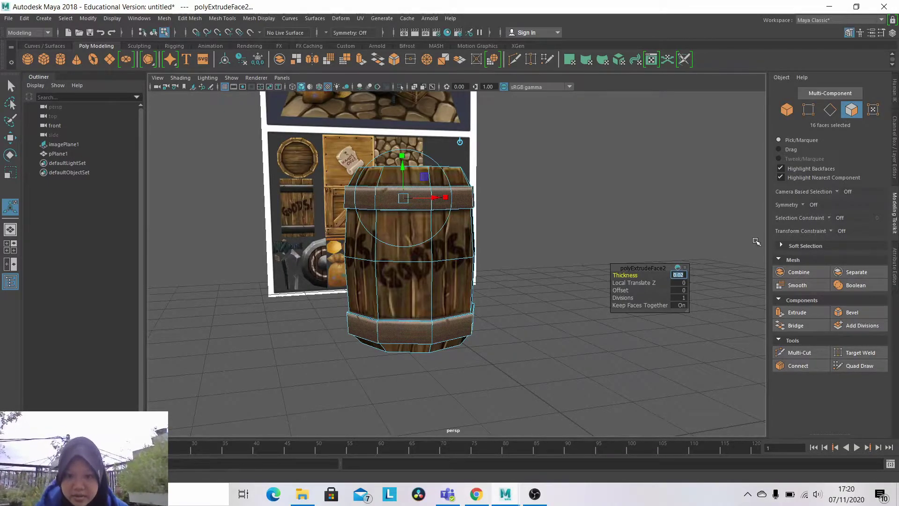
pyautogui.moveTo(702, 136)
pyautogui.keyDown('alt'); pyautogui.mouseDown()
pyautogui.moveTo(621, 199)
pyautogui.moveTo(694, 226)
pyautogui.mouseUp(); pyautogui.keyUp('alt')
pyautogui.click(759, 141)
# Multi-Cut an inner octagonal edge loop across the barrel top and orbit to check it.
pyautogui.click(799, 352)
pyautogui.scroll(3, 418, 146)
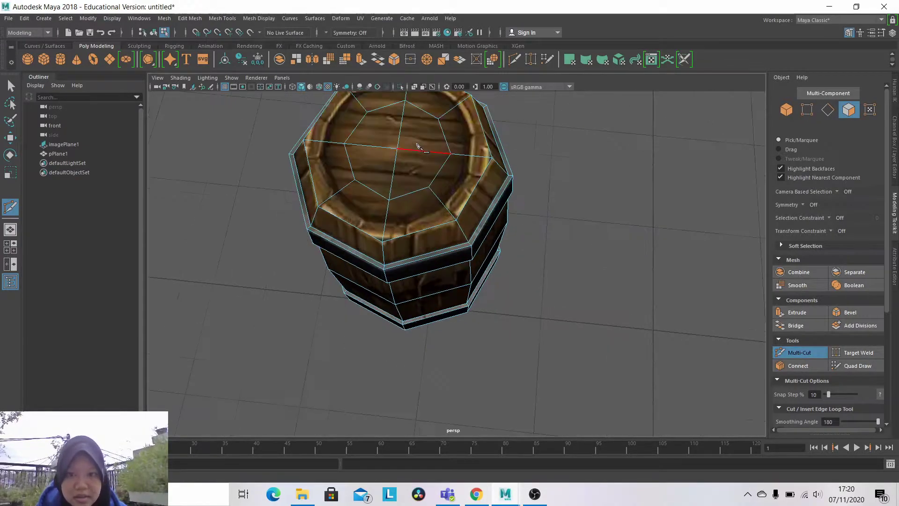
pyautogui.keyDown('alt'); pyautogui.moveTo(442, 139); pyautogui.dragTo(458, 192, button='middle'); pyautogui.keyUp('alt')
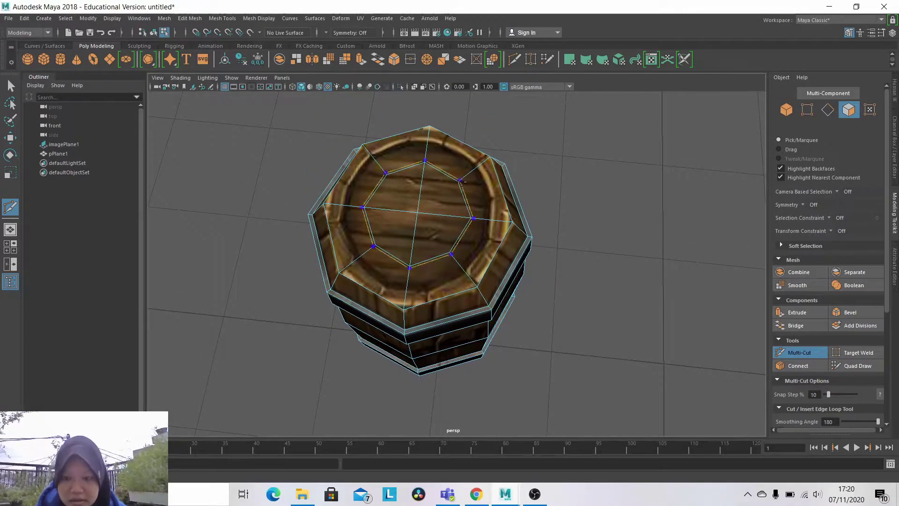
pyautogui.keyDown('ctrl'); pyautogui.click(461, 182); pyautogui.keyUp('ctrl')
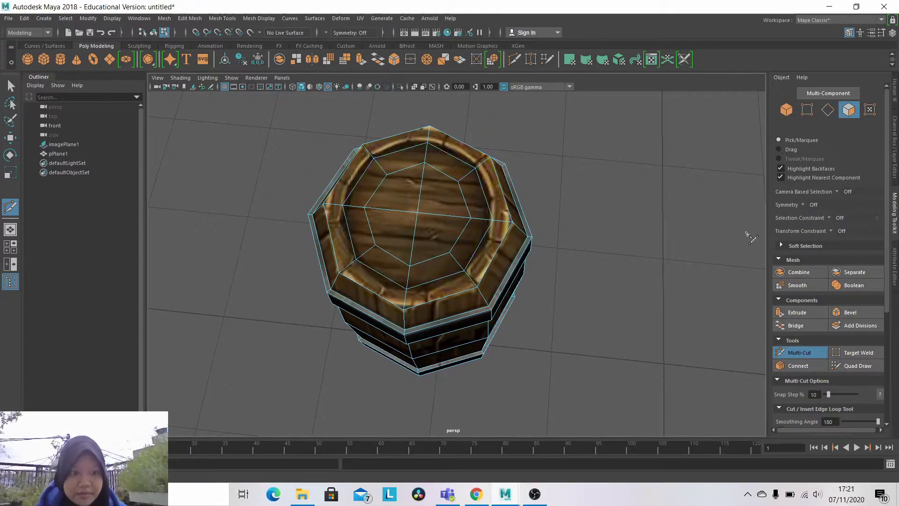
pyautogui.keyDown('alt'); pyautogui.moveTo(659, 253); pyautogui.dragTo(656, 121); pyautogui.keyUp('alt')
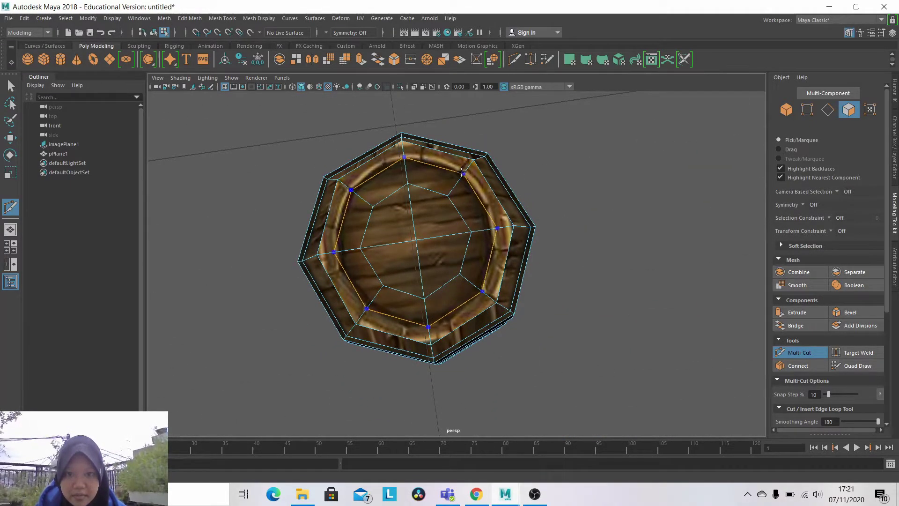
pyautogui.scroll(-5, 586, 140)
pyautogui.moveTo(585, 141)
pyautogui.keyDown('alt'); pyautogui.mouseDown()
pyautogui.moveTo(568, 281)
pyautogui.moveTo(506, 255)
pyautogui.mouseUp(); pyautogui.keyUp('alt')
pyautogui.scroll(3, 505, 255)
# Select the barrel's inner top faces in face mode, growing the selection across the lid.
pyautogui.press('q')
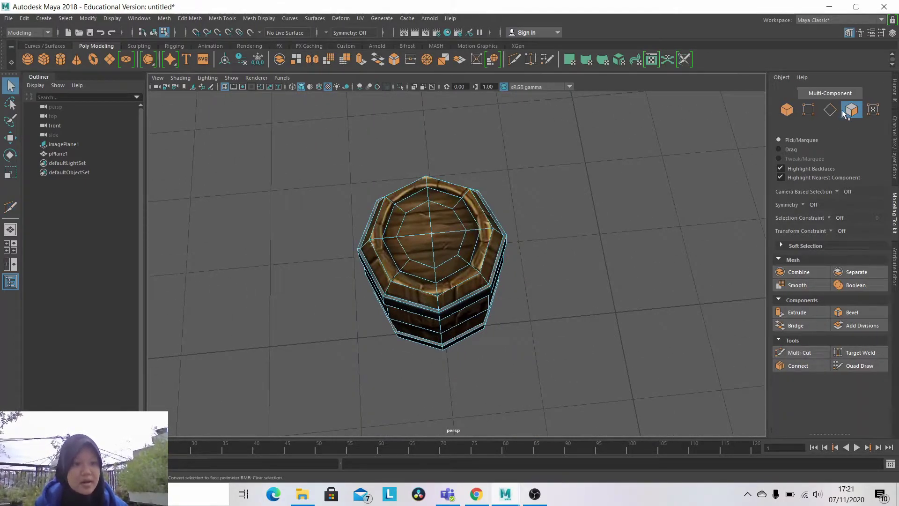
pyautogui.click(430, 246)
pyautogui.scroll(1, 431, 245)
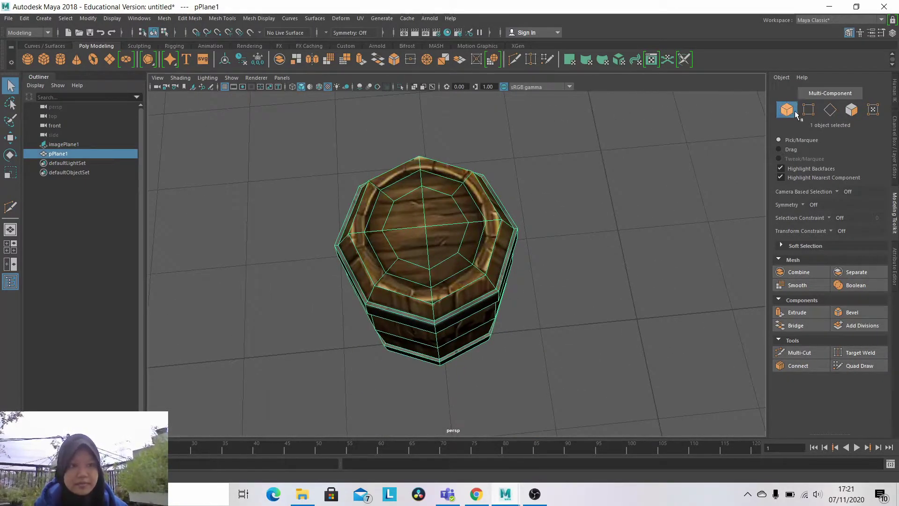
pyautogui.click(830, 111)
pyautogui.click(414, 212)
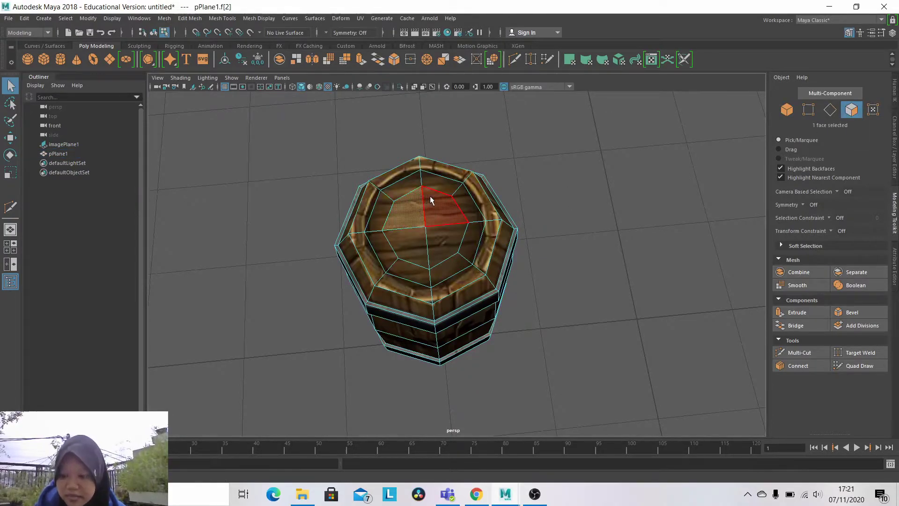
pyautogui.click(445, 234)
pyautogui.click(472, 245)
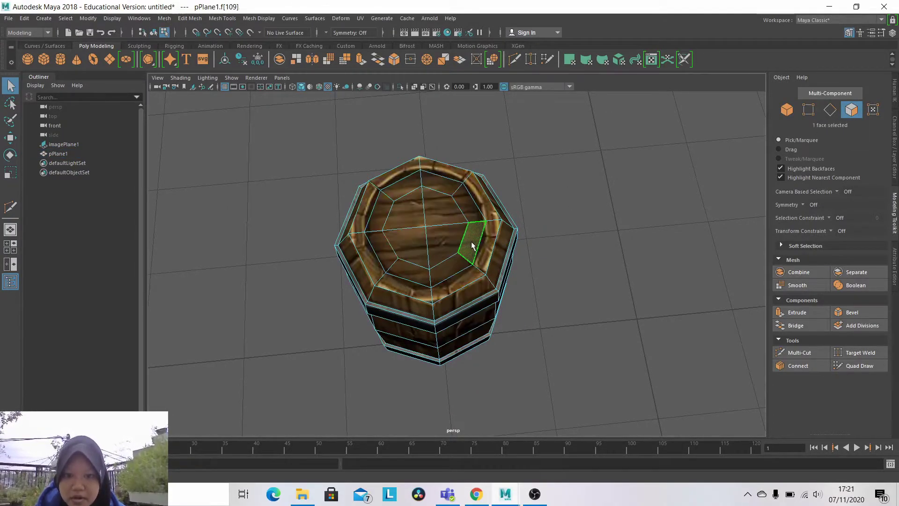
pyautogui.doubleClick(407, 267)
pyautogui.click(436, 238)
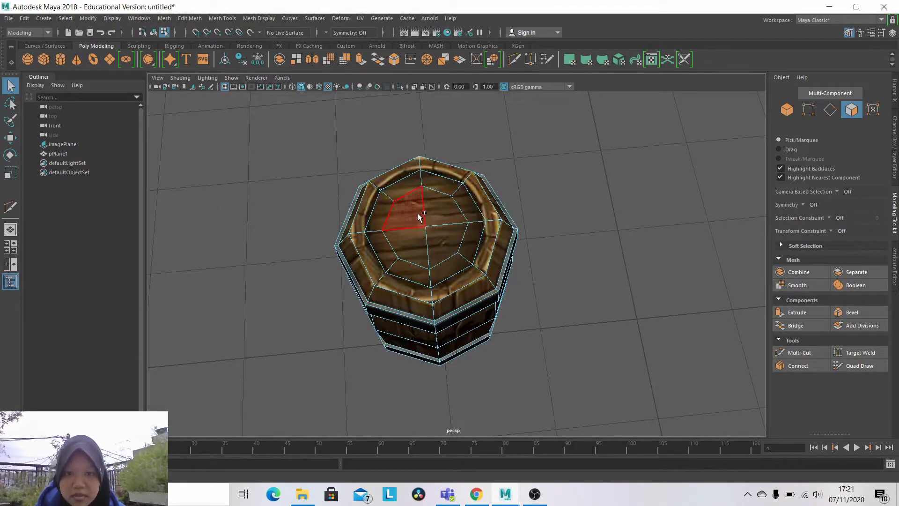
pyautogui.click(418, 217)
pyautogui.keyDown('shift'); pyautogui.click(451, 239); pyautogui.keyUp('shift')
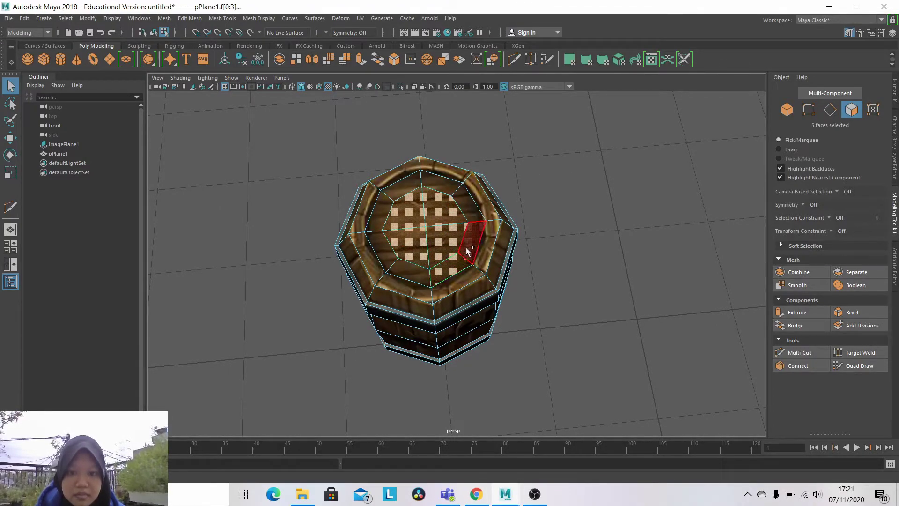
pyautogui.hotkey('shift', '.')
# Extrude the inner top faces and sink them about 0.039 into a recessed lid, then extrude the bottom faces.
pyautogui.keyDown('alt'); pyautogui.moveTo(613, 198); pyautogui.dragTo(589, 207); pyautogui.keyUp('alt')
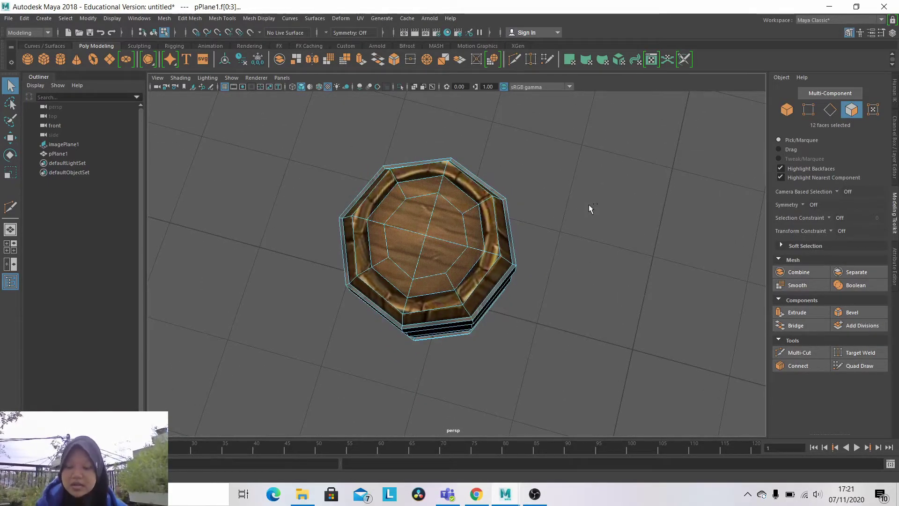
pyautogui.hotkey('ctrl', 'e')
pyautogui.keyDown('alt'); pyautogui.moveTo(566, 218); pyautogui.dragTo(498, 177); pyautogui.keyUp('alt')
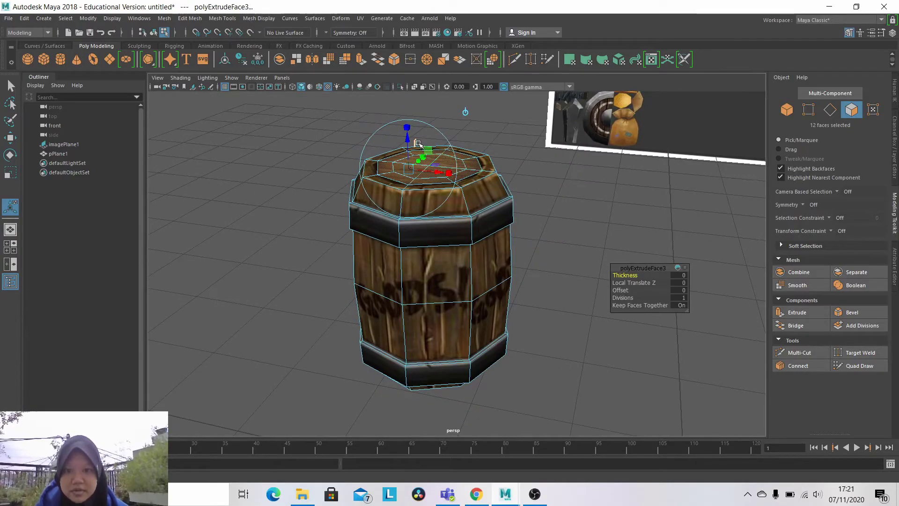
pyautogui.moveTo(408, 143)
pyautogui.mouseDown()
pyautogui.moveTo(544, 206)
pyautogui.moveTo(408, 403)
pyautogui.moveTo(655, 212)
pyautogui.mouseUp()
pyautogui.hotkey('ctrl', 'e')
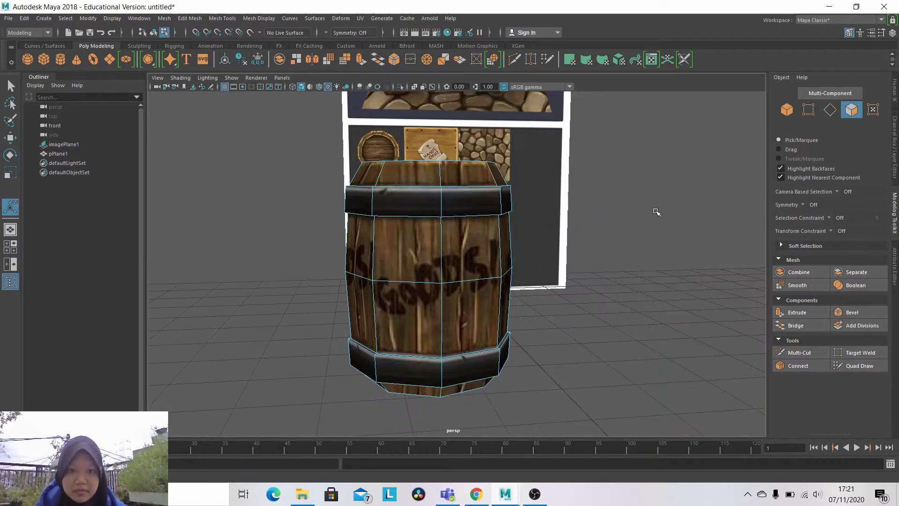
# Return to Object mode, deselect the barrel and view it from above.
pyautogui.click(787, 111)
pyautogui.click(664, 201)
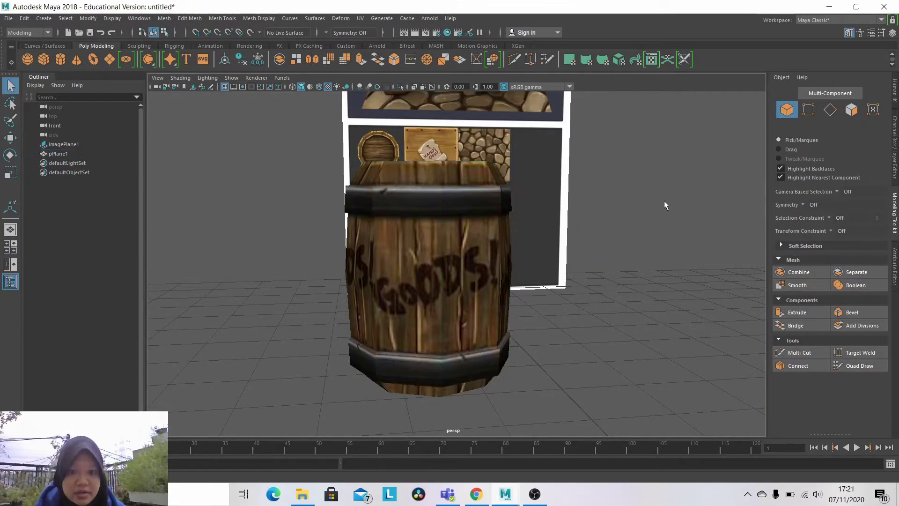
pyautogui.keyDown('alt'); pyautogui.moveTo(654, 240); pyautogui.dragTo(658, 215); pyautogui.keyUp('alt')
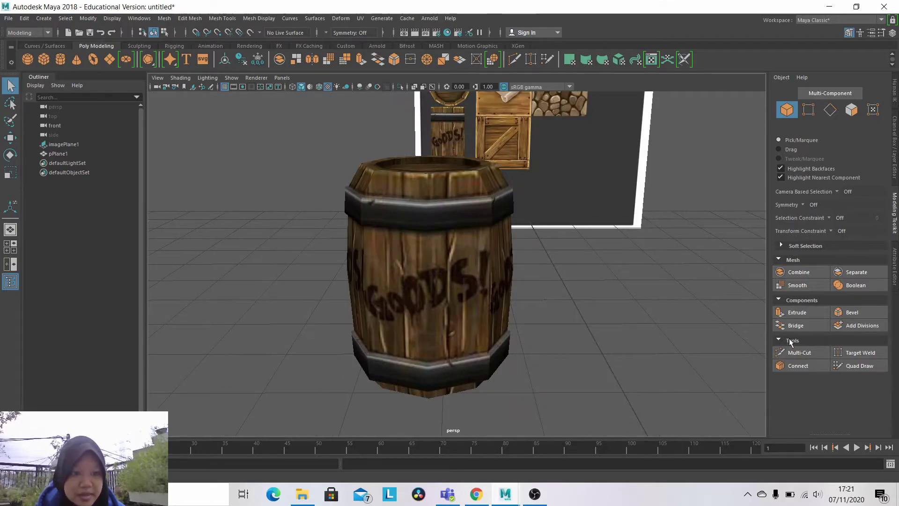
# Start an uncommitted Multi-Cut edge line around the barrel's upper metal band.
pyautogui.click(796, 352)
pyautogui.click(787, 111)
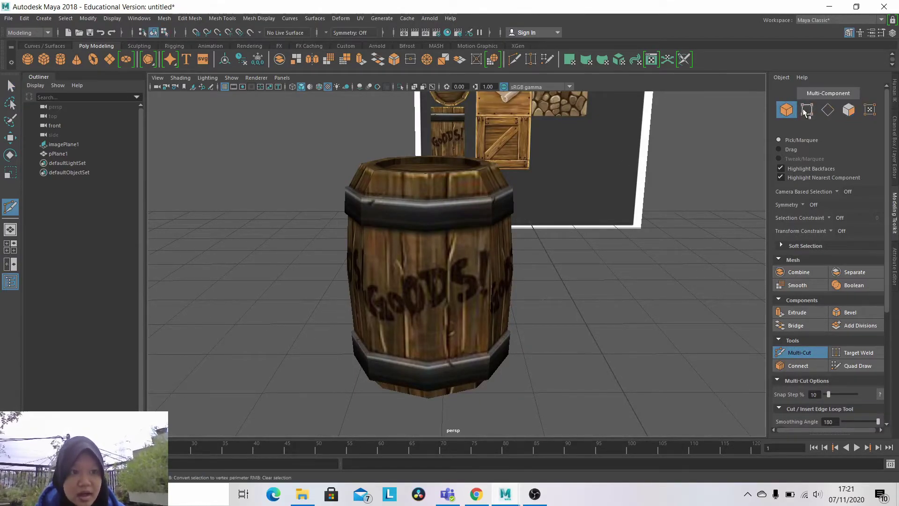
pyautogui.click(788, 352)
pyautogui.moveTo(464, 202)
pyautogui.keyDown('alt'); pyautogui.mouseDown()
pyautogui.moveTo(453, 190)
pyautogui.moveTo(473, 219)
pyautogui.moveTo(450, 206)
pyautogui.mouseUp(); pyautogui.keyUp('alt')
pyautogui.scroll(3, 449, 211)
pyautogui.scroll(3, 464, 227)
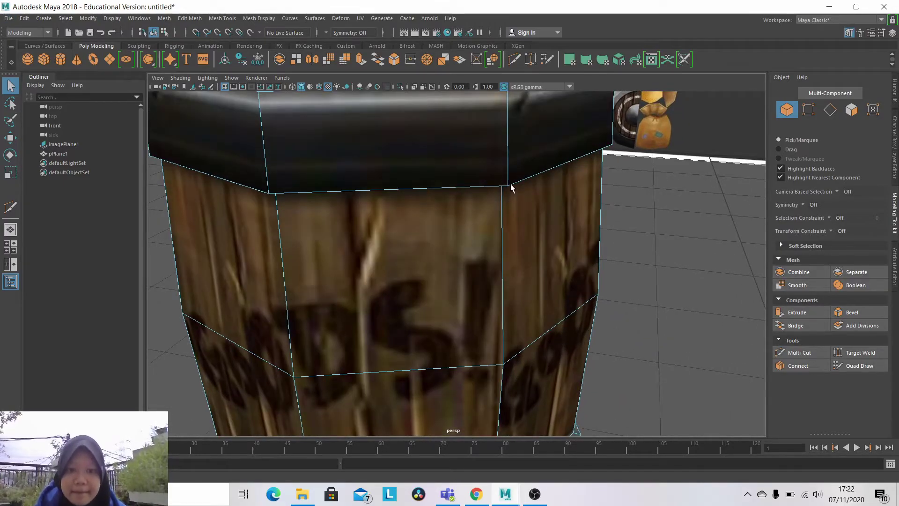
pyautogui.scroll(-3, 463, 188)
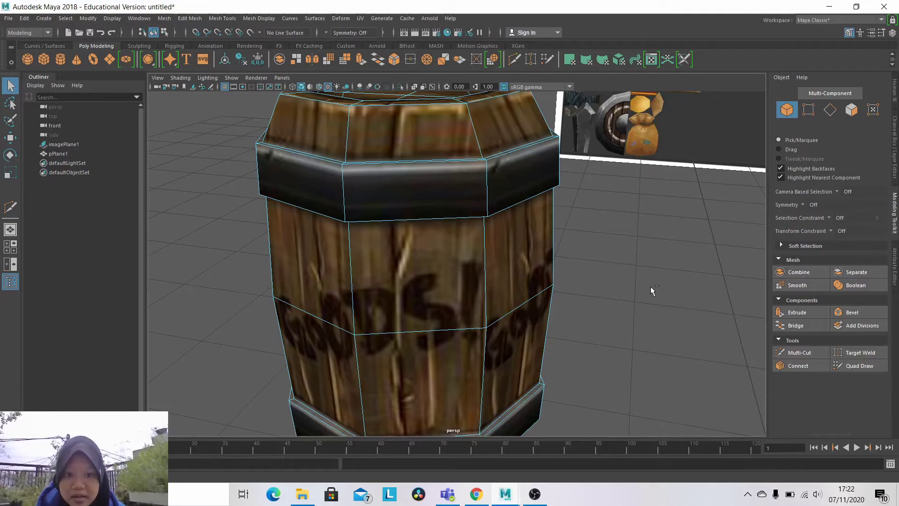
pyautogui.click(778, 356)
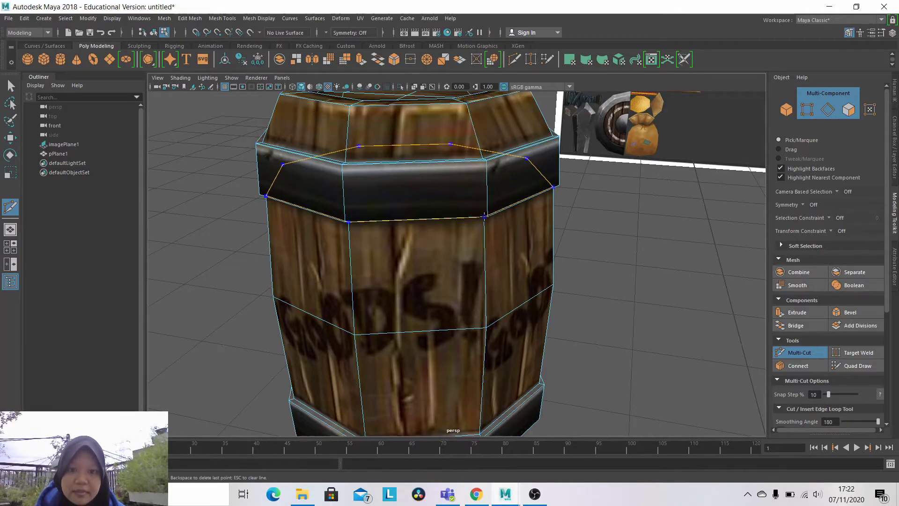
# Discard the unfinished cut and insert an edge cut across the barrel's base, continuing up its side.
pyautogui.moveTo(550, 180)
pyautogui.keyDown('alt'); pyautogui.mouseDown()
pyautogui.moveTo(548, 244)
pyautogui.moveTo(524, 187)
pyautogui.mouseUp(); pyautogui.keyUp('alt')
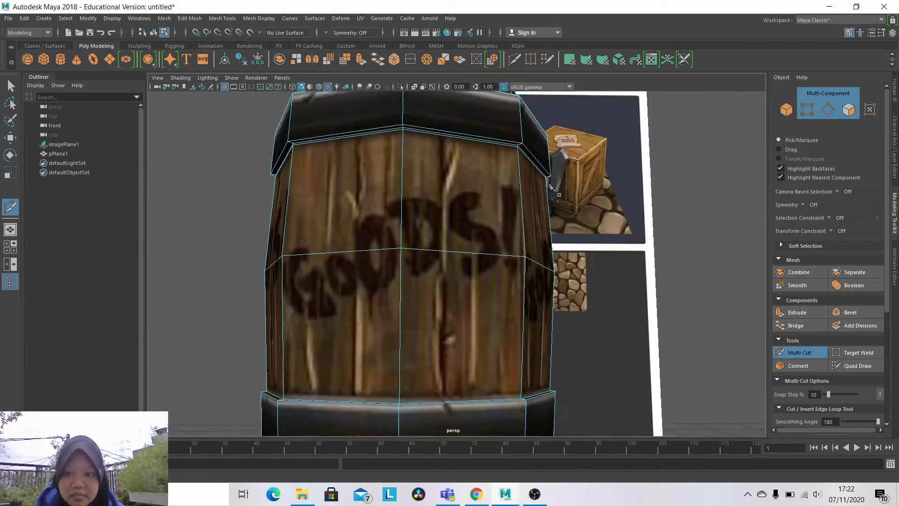
pyautogui.keyDown('alt'); pyautogui.moveTo(524, 188); pyautogui.dragTo(500, 299, button='middle'); pyautogui.keyUp('alt')
pyautogui.press('Return')
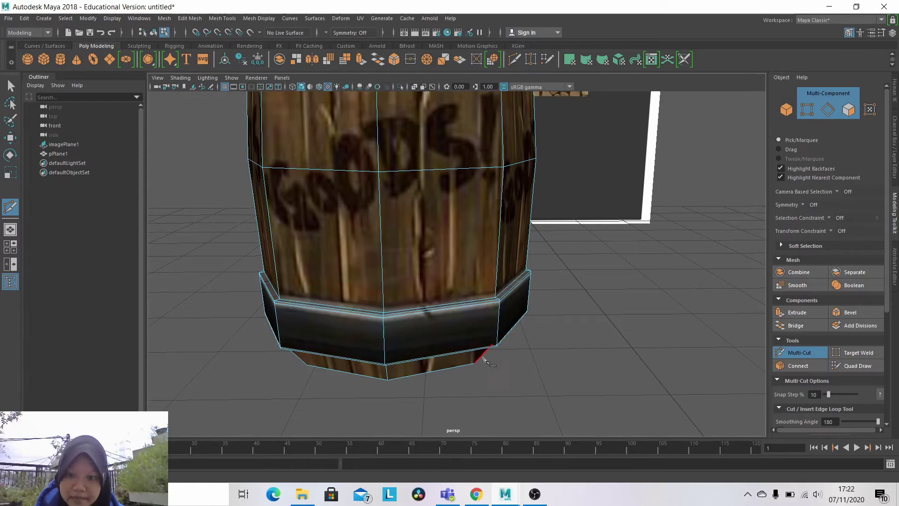
pyautogui.moveTo(481, 361)
pyautogui.keyDown('alt'); pyautogui.mouseDown()
pyautogui.moveTo(531, 225)
pyautogui.moveTo(422, 211)
pyautogui.mouseUp(); pyautogui.keyUp('alt')
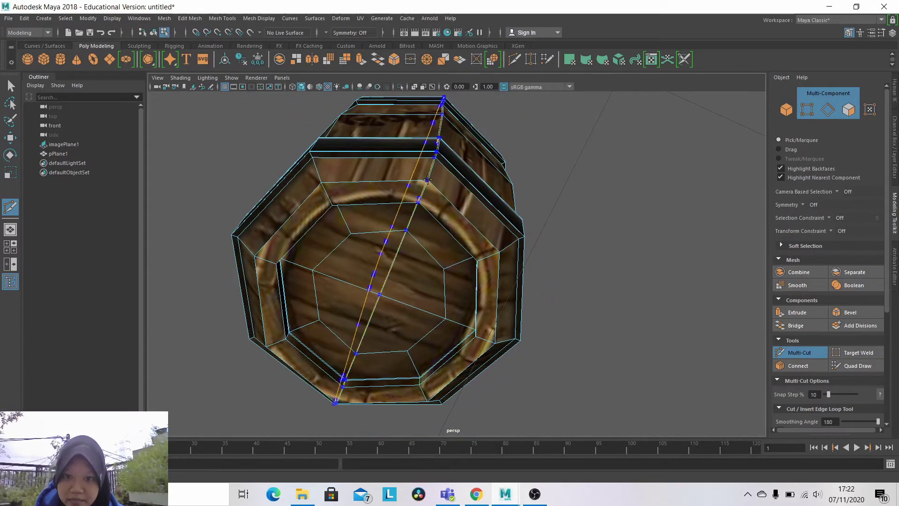
pyautogui.scroll(-3, 421, 210)
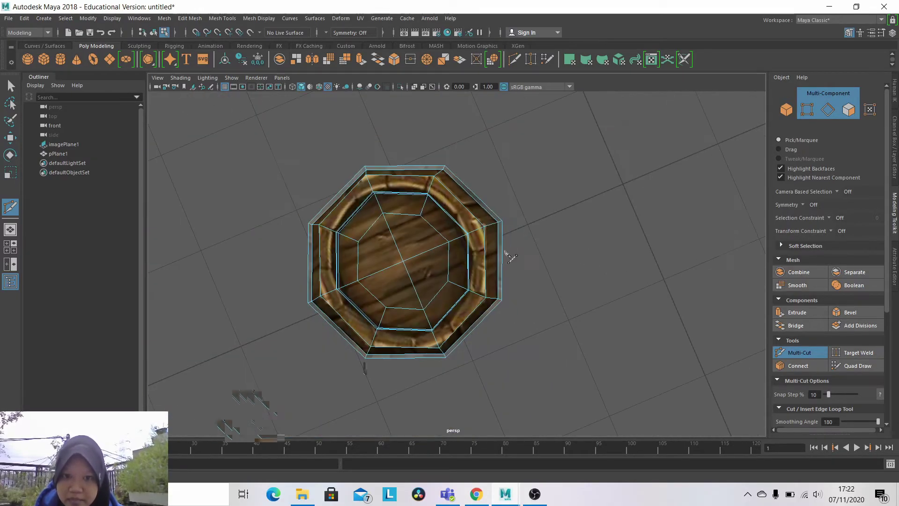
pyautogui.keyDown('ctrl'); pyautogui.click(374, 171); pyautogui.keyUp('ctrl')
pyautogui.moveTo(603, 244)
pyautogui.keyDown('alt'); pyautogui.mouseDown()
pyautogui.moveTo(407, 253)
pyautogui.moveTo(629, 236)
pyautogui.moveTo(575, 190)
pyautogui.moveTo(602, 186)
pyautogui.moveTo(609, 204)
pyautogui.mouseUp(); pyautogui.keyUp('alt')
# Leave Multi-Cut in Object mode and marquee-select the whole barrel beside the reference image.
pyautogui.click(849, 115)
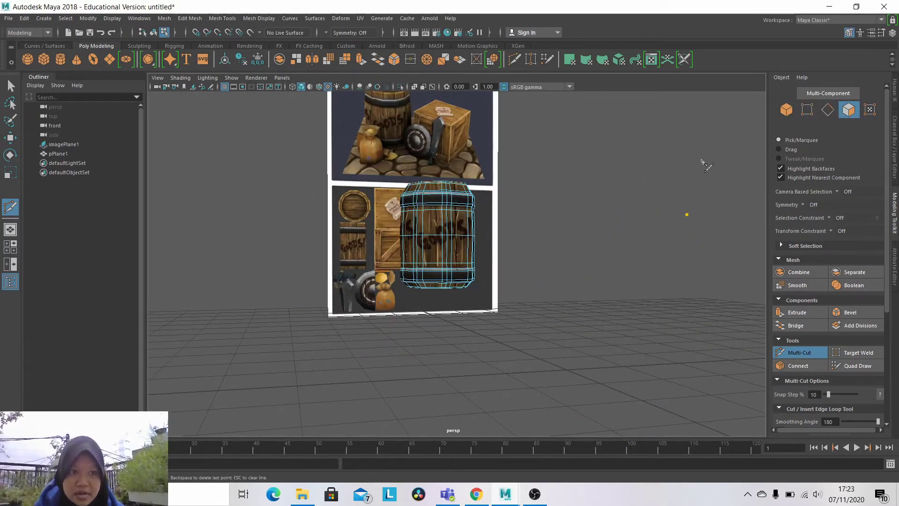
pyautogui.click(790, 110)
pyautogui.moveTo(735, 147)
pyautogui.keyDown('alt'); pyautogui.mouseDown()
pyautogui.moveTo(697, 166)
pyautogui.moveTo(707, 160)
pyautogui.mouseUp(); pyautogui.keyUp('alt')
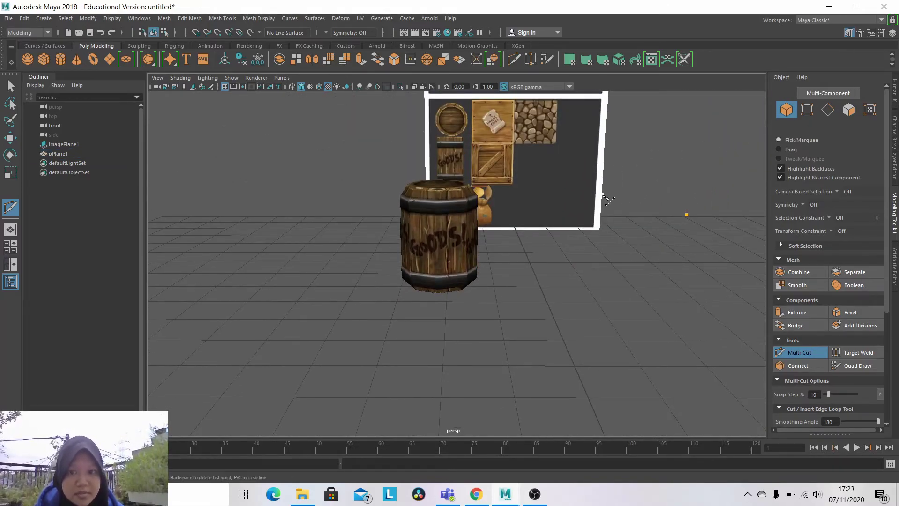
pyautogui.moveTo(605, 197)
pyautogui.keyDown('alt'); pyautogui.mouseDown()
pyautogui.moveTo(558, 191)
pyautogui.moveTo(543, 179)
pyautogui.moveTo(594, 185)
pyautogui.moveTo(578, 185)
pyautogui.mouseUp(); pyautogui.keyUp('alt')
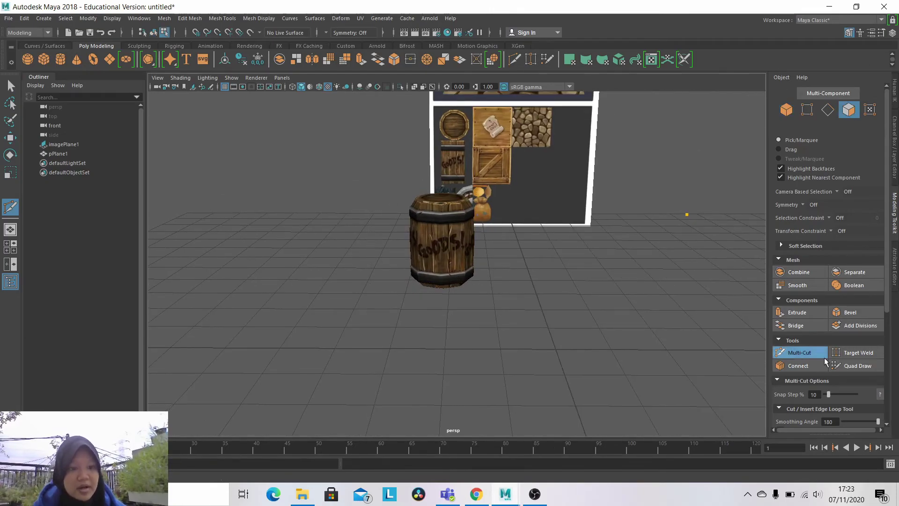
pyautogui.click(801, 357)
pyautogui.moveTo(399, 164); pyautogui.dragTo(525, 324)
pyautogui.scroll(-2, 733, 127)
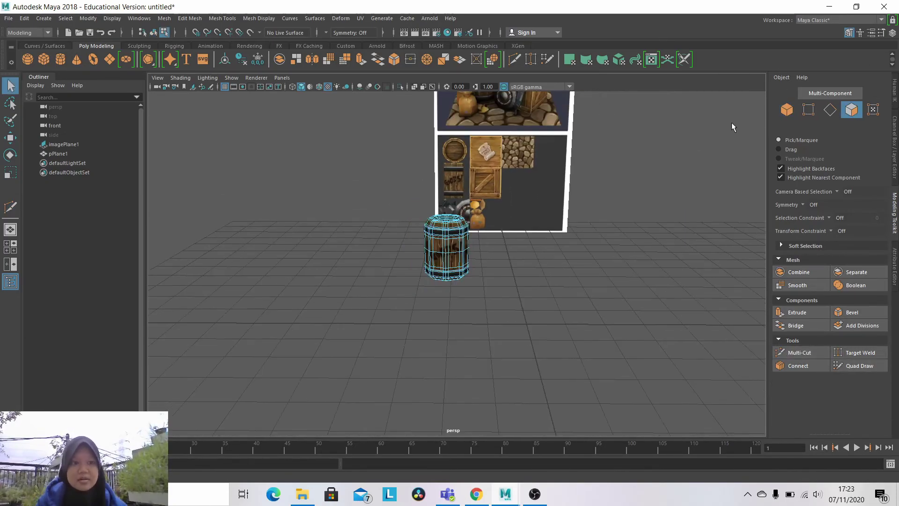
pyautogui.moveTo(731, 154)
pyautogui.keyDown('alt'); pyautogui.mouseDown()
pyautogui.moveTo(668, 201)
pyautogui.moveTo(670, 211)
pyautogui.mouseUp(); pyautogui.keyUp('alt')
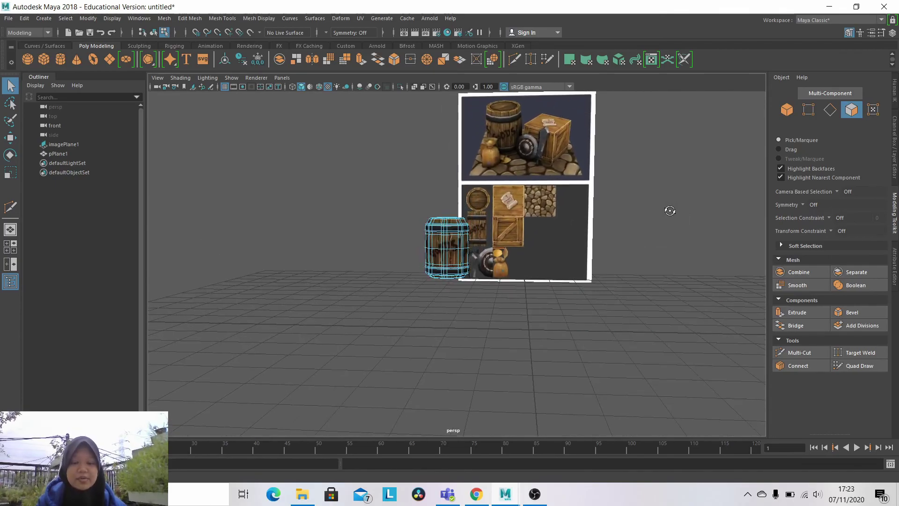